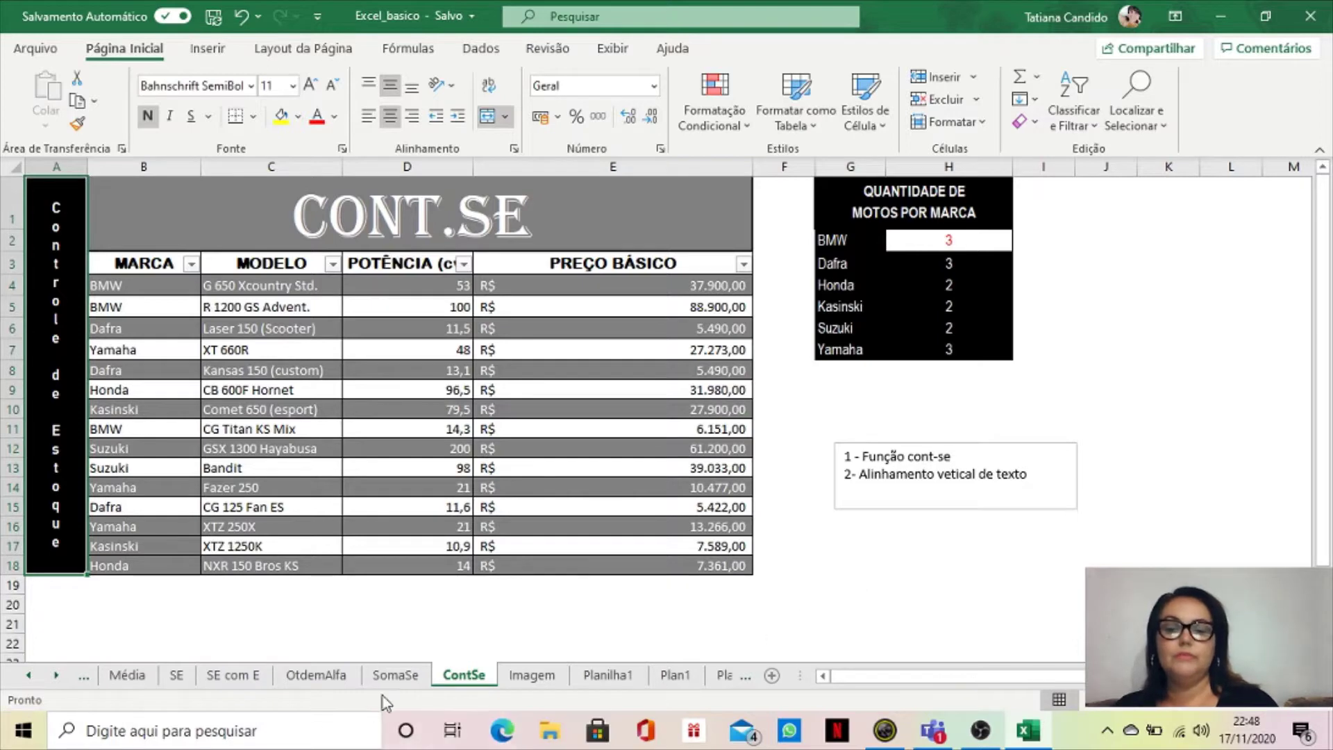
- View the SomaSe sheet with its slanted heading and return to the ContSe sheet
click(393, 677)
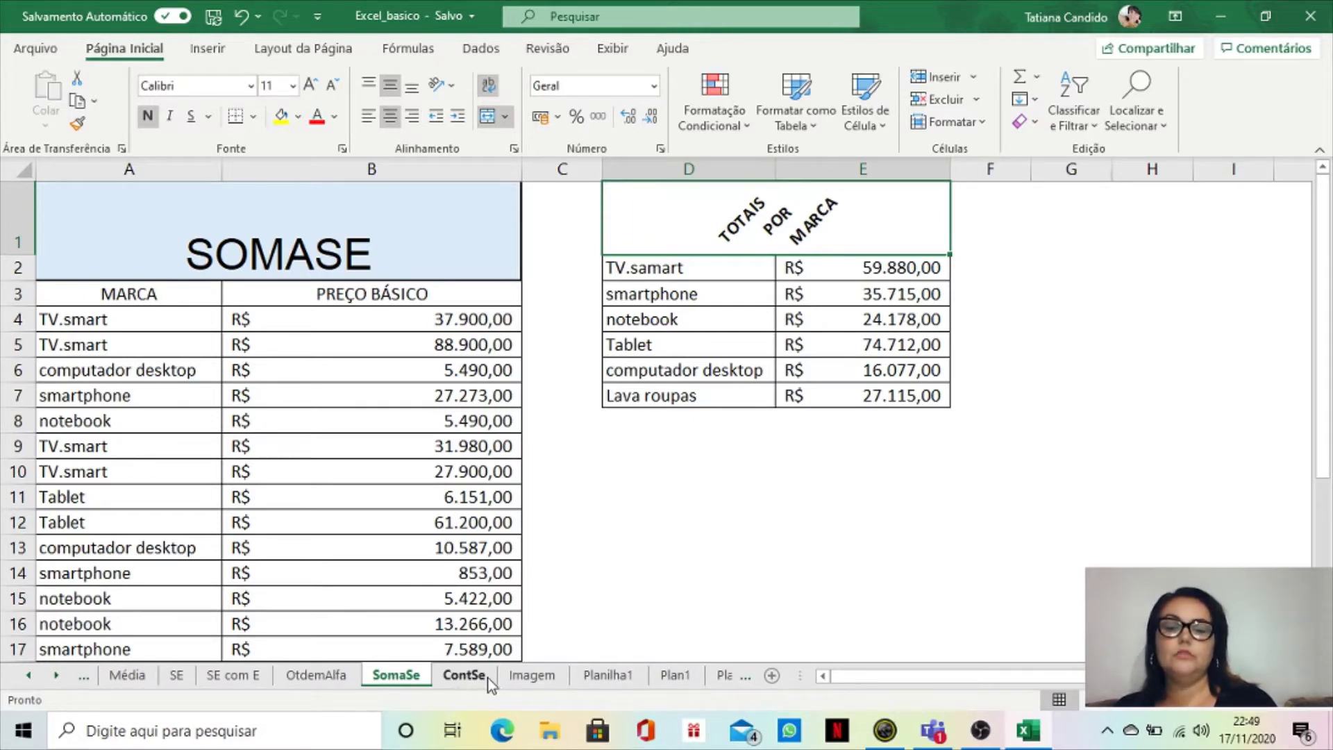
click(465, 675)
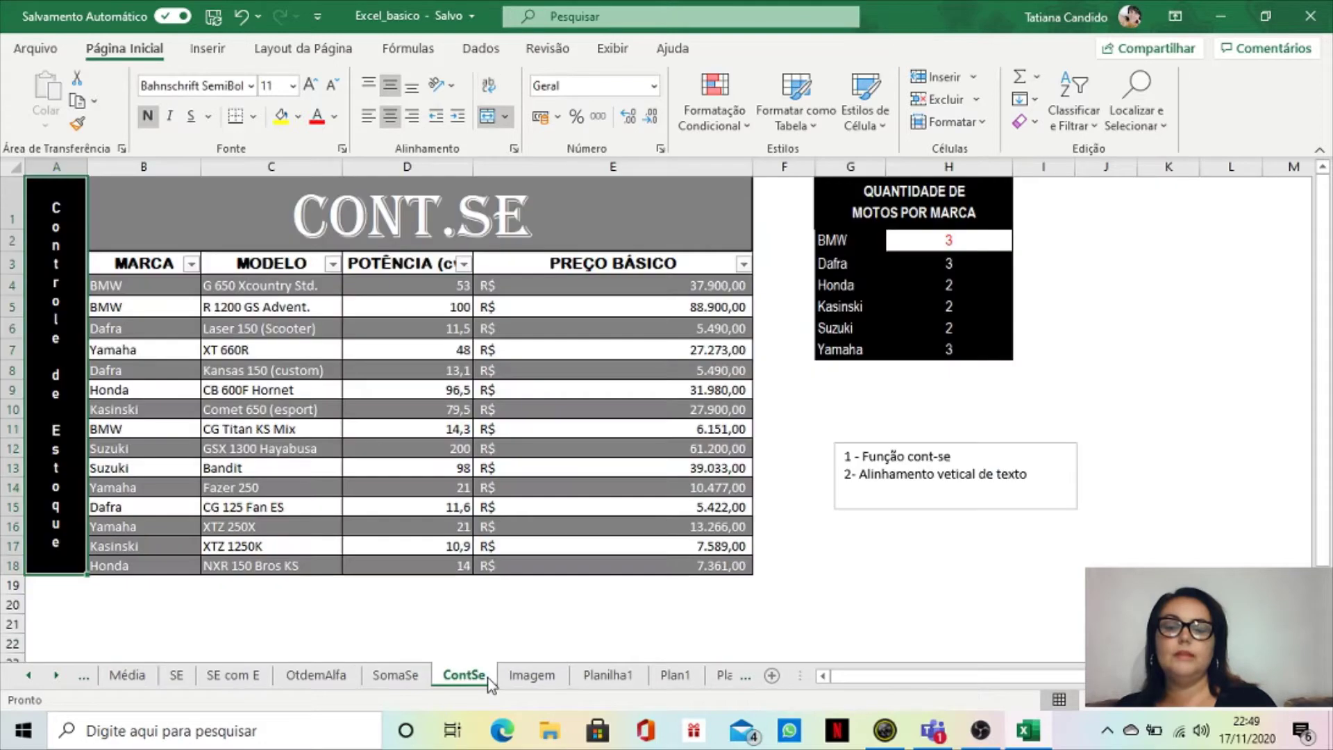
- Fill the CONT.SE title and rows 4, 6, 8 and 10 of the motorcycle table, columns B to E, with dark blue
click(150, 236)
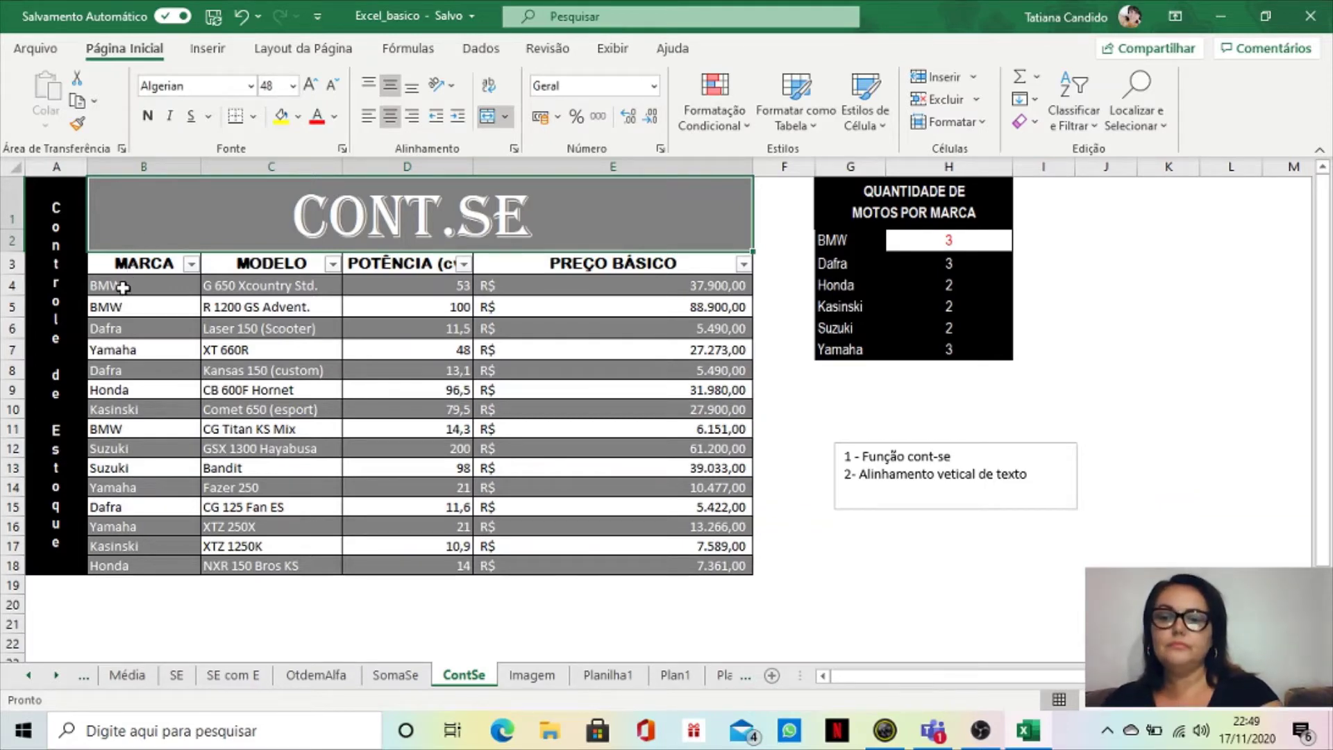
drag(122, 285, 667, 287)
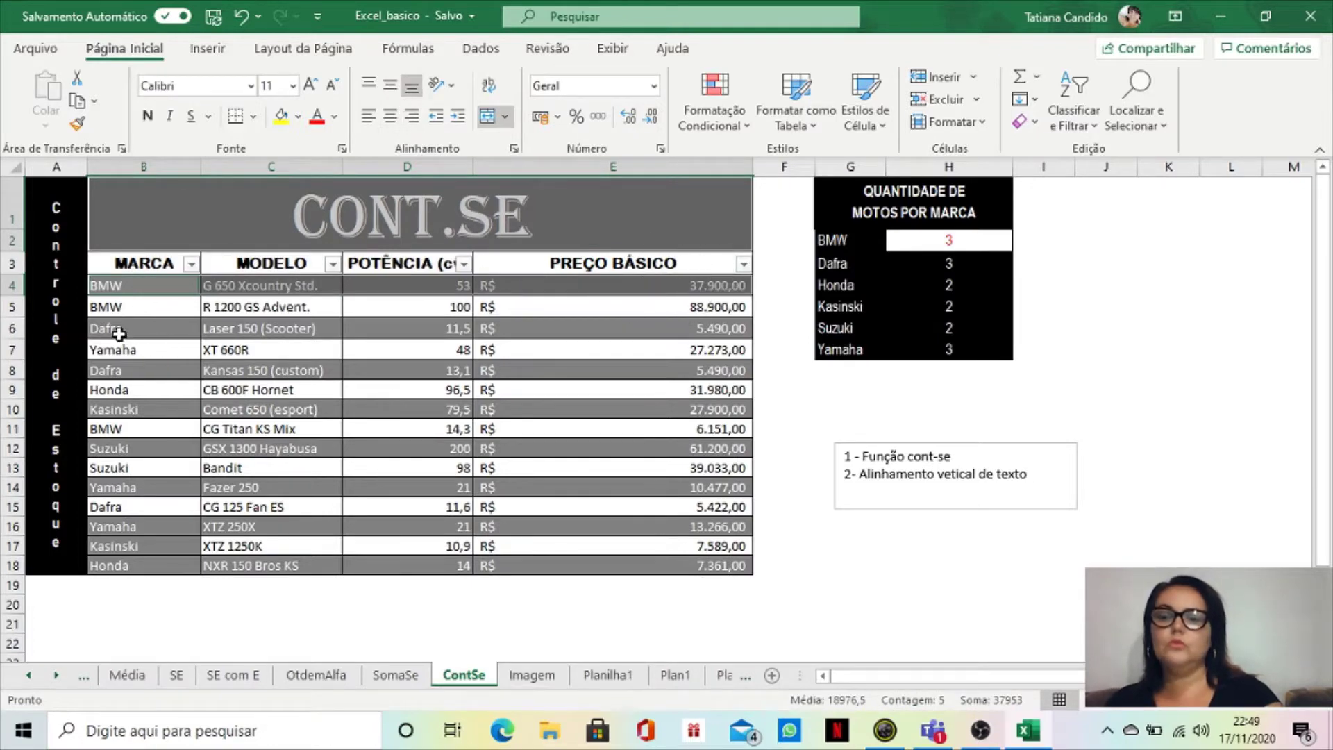
drag(115, 332, 603, 336)
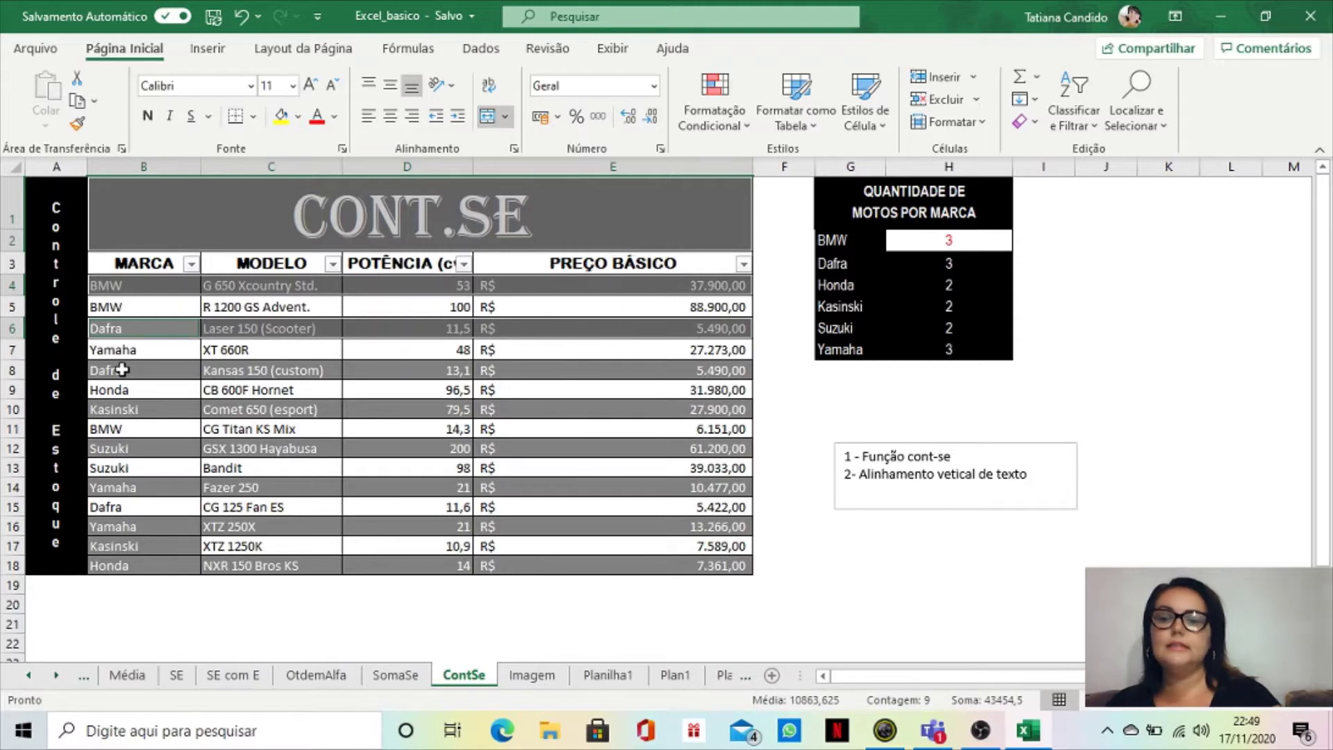
drag(119, 370, 543, 370)
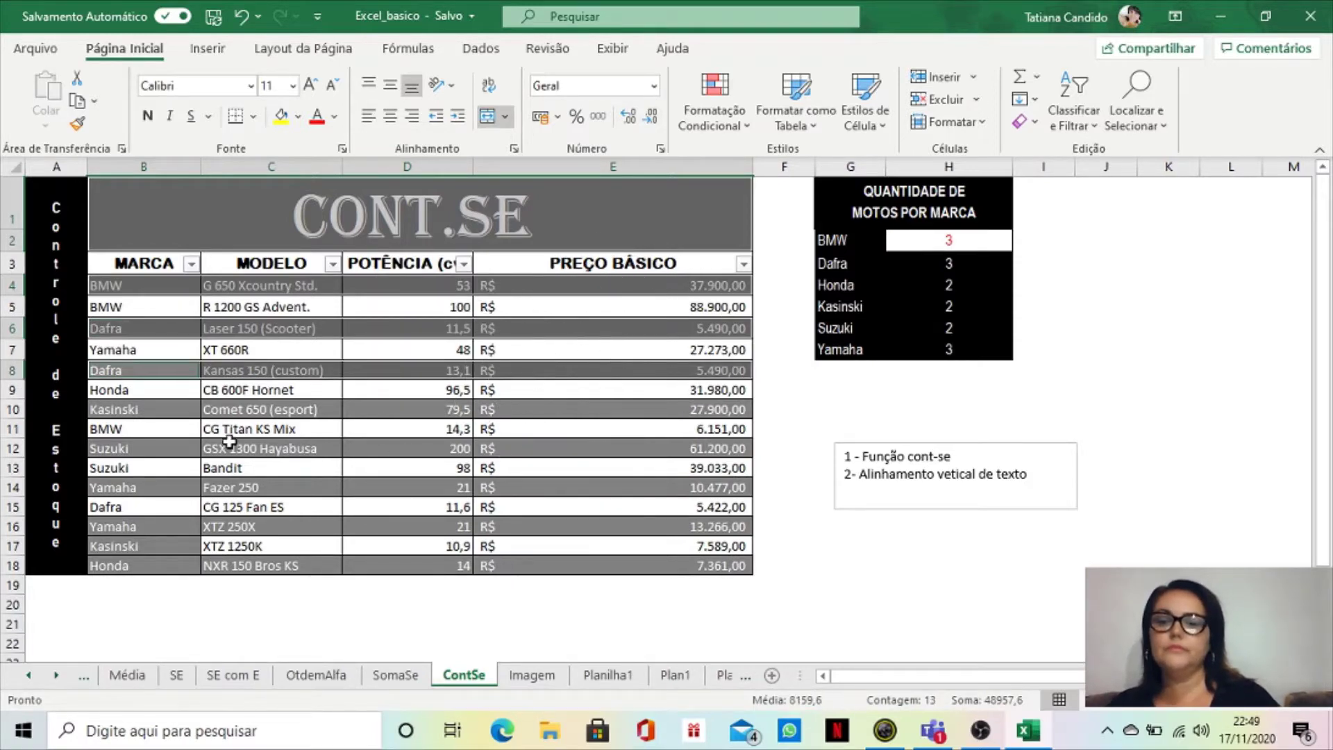
drag(115, 407, 573, 402)
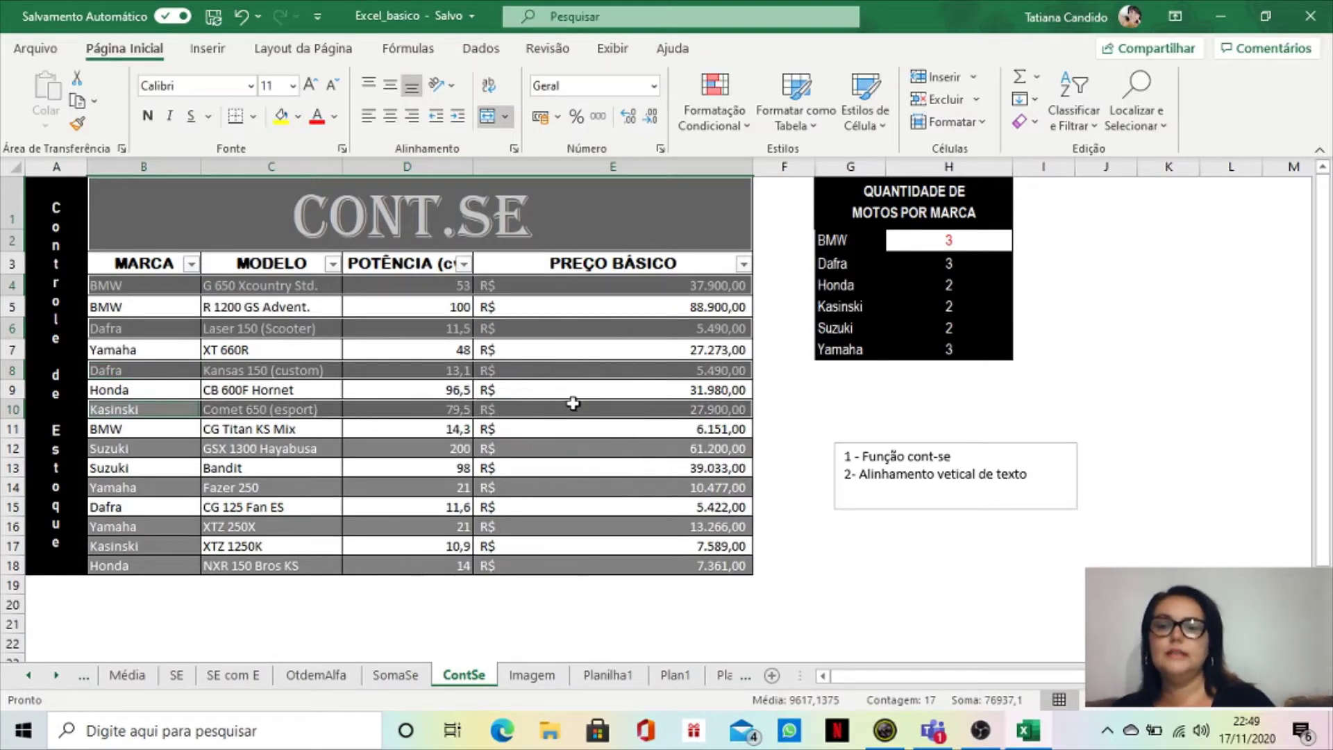
click(299, 120)
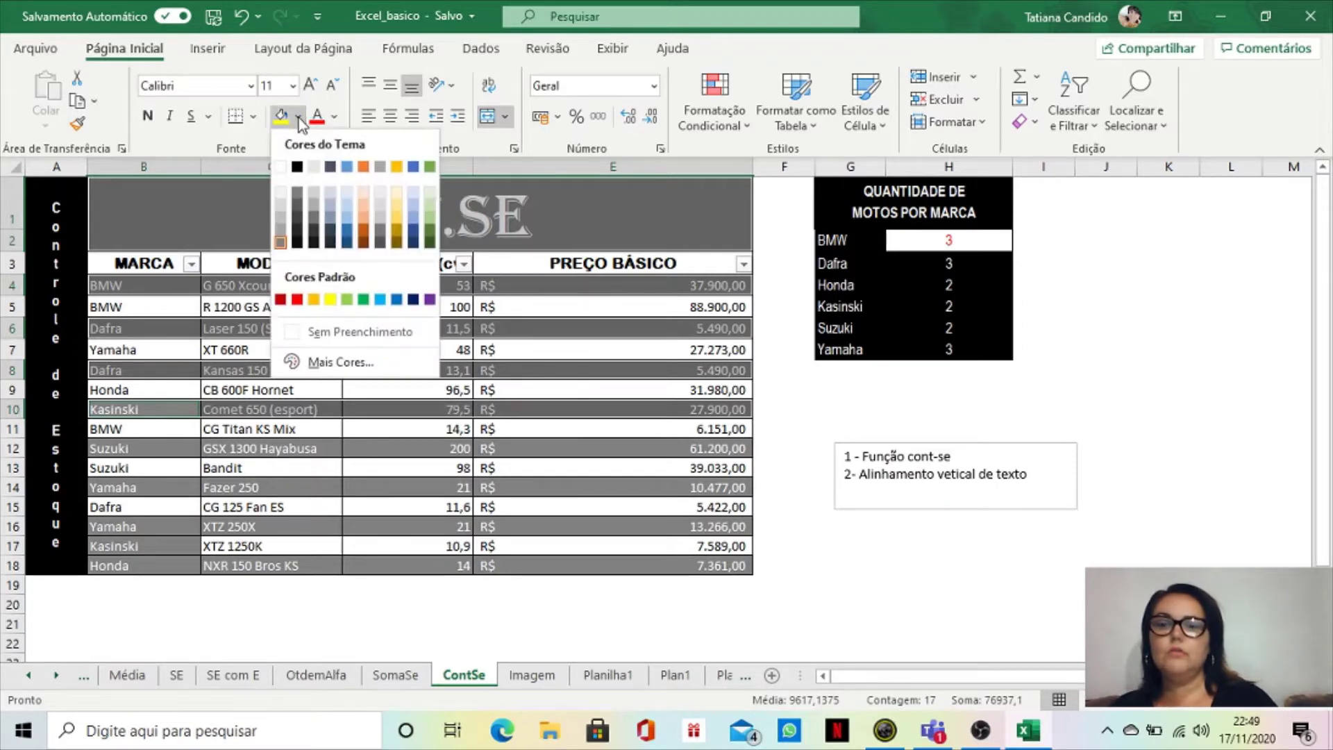
click(347, 242)
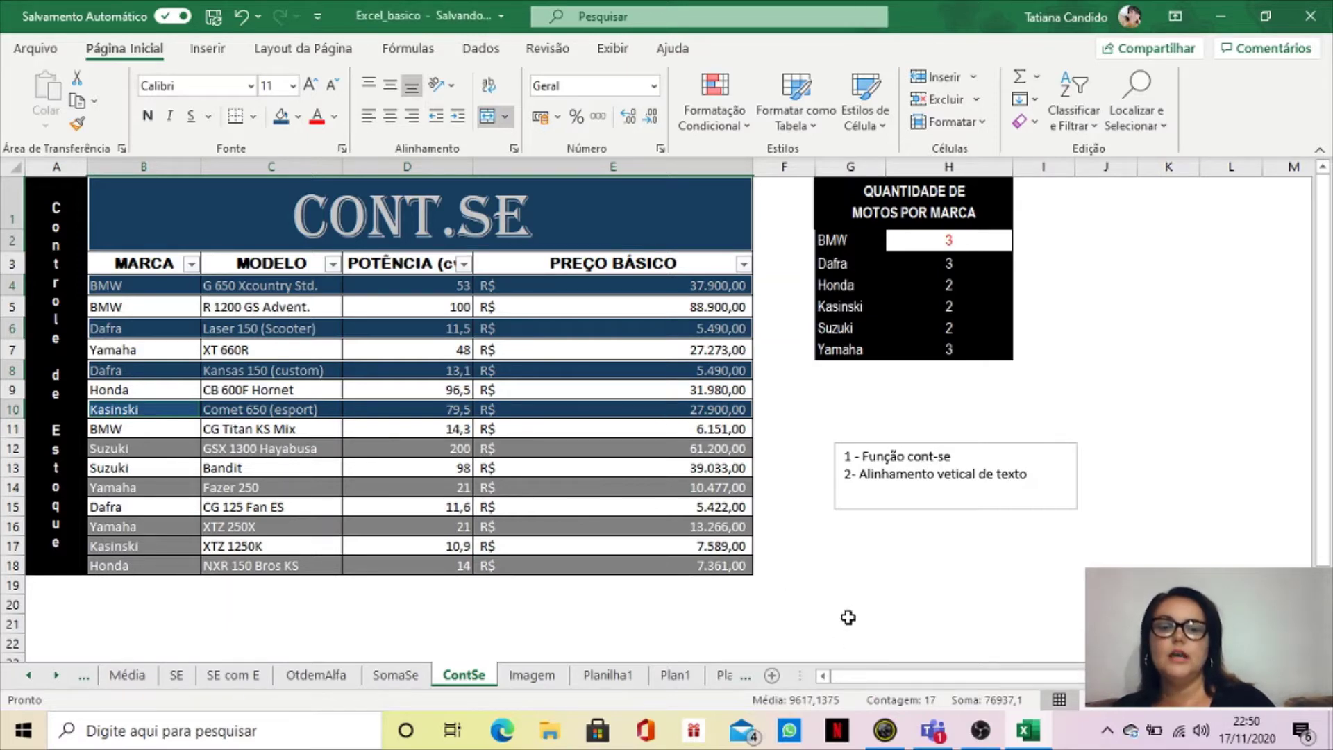
click(833, 569)
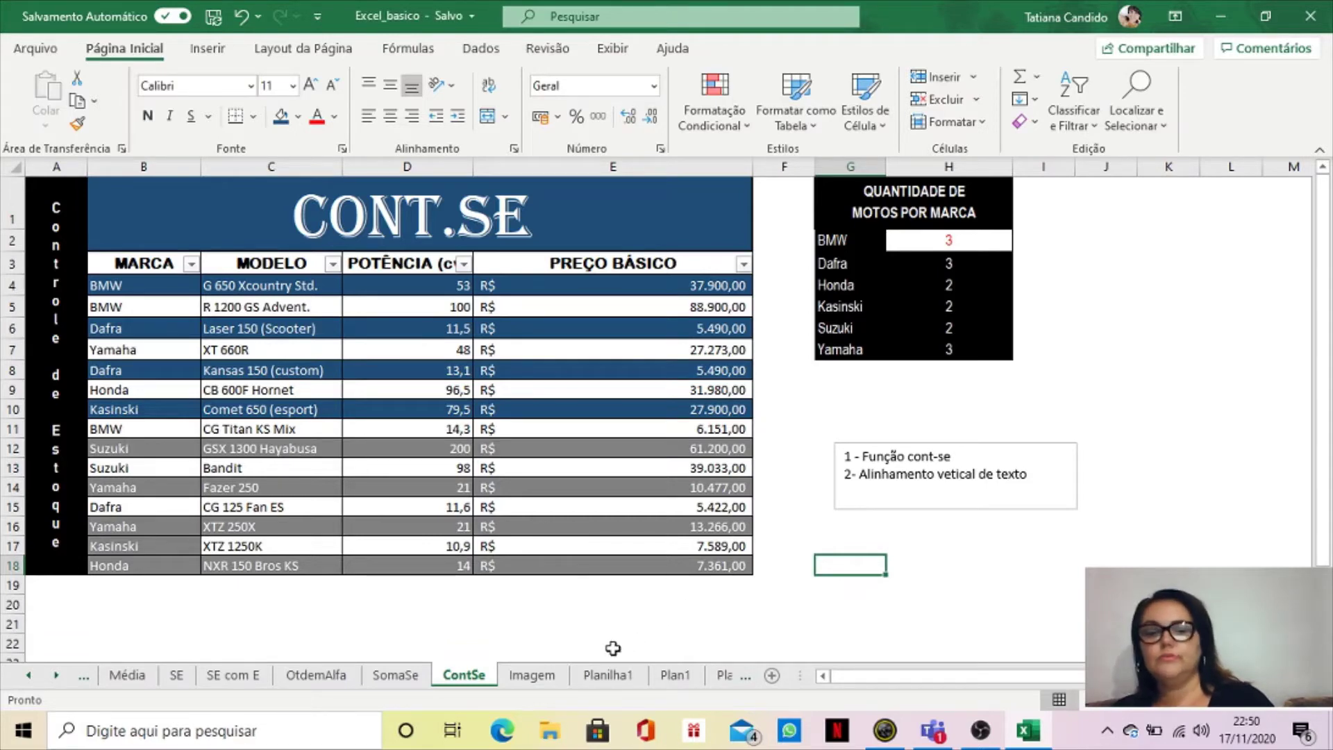
click(566, 623)
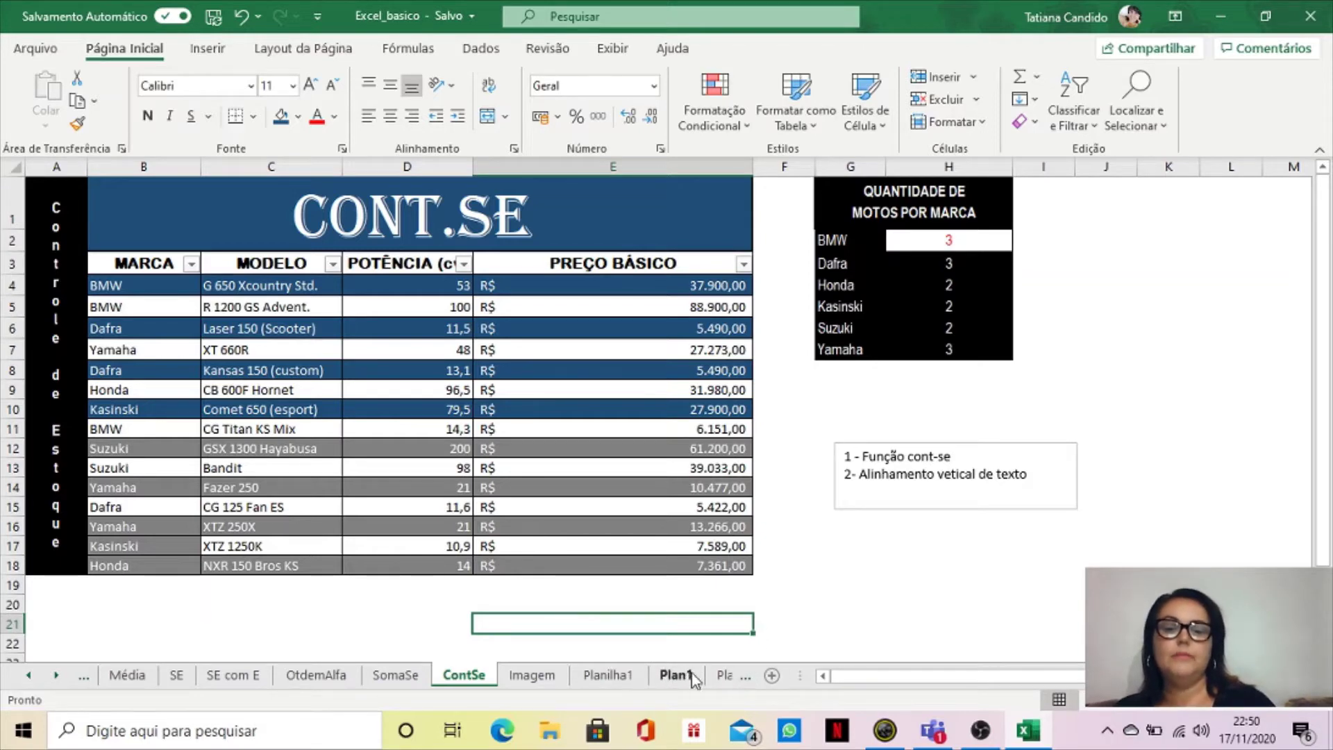
- Add a new blank worksheet after Plan2 and open it
click(727, 676)
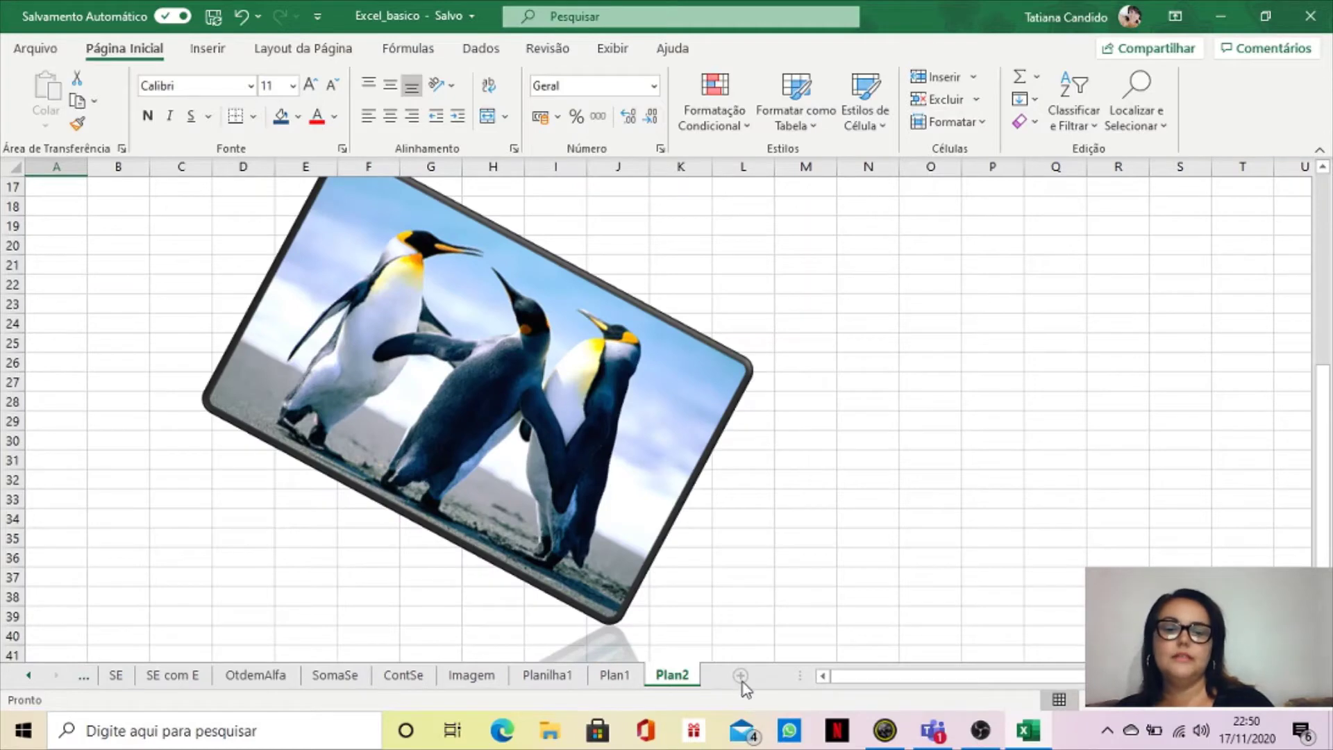
click(740, 676)
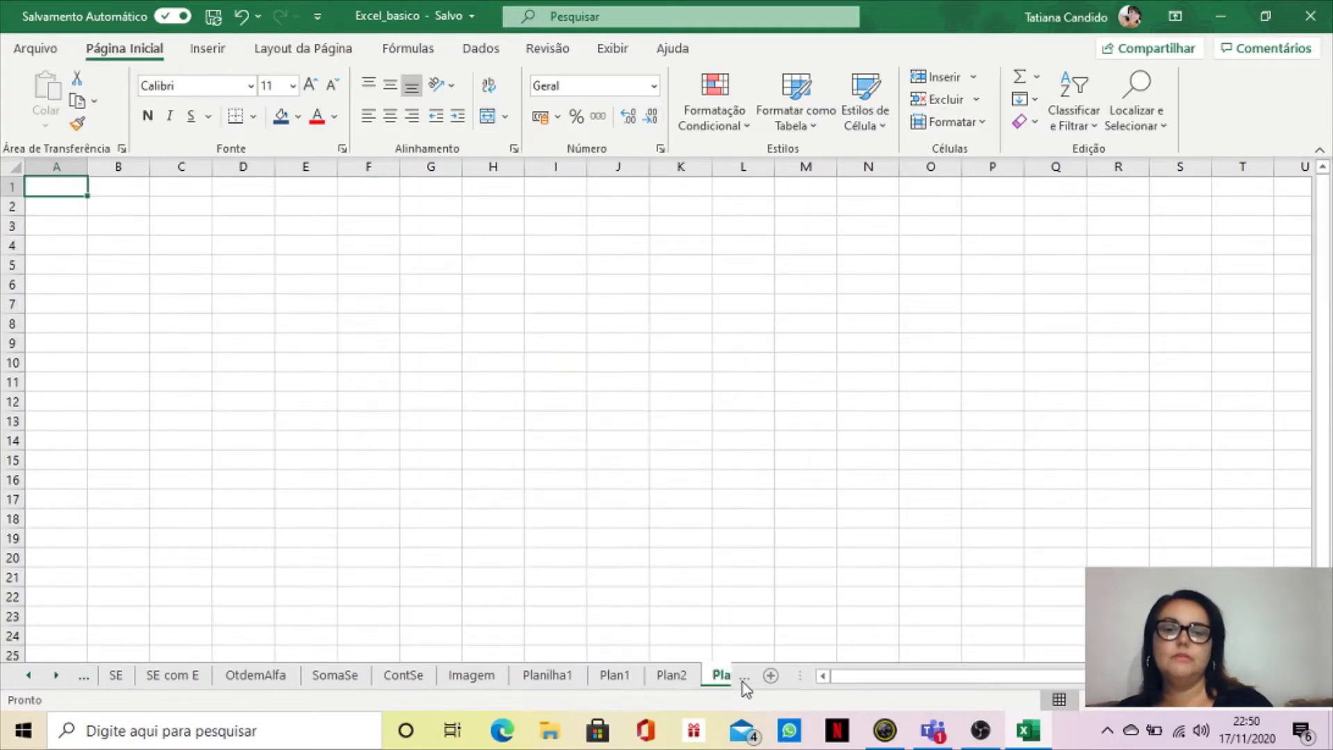
click(674, 676)
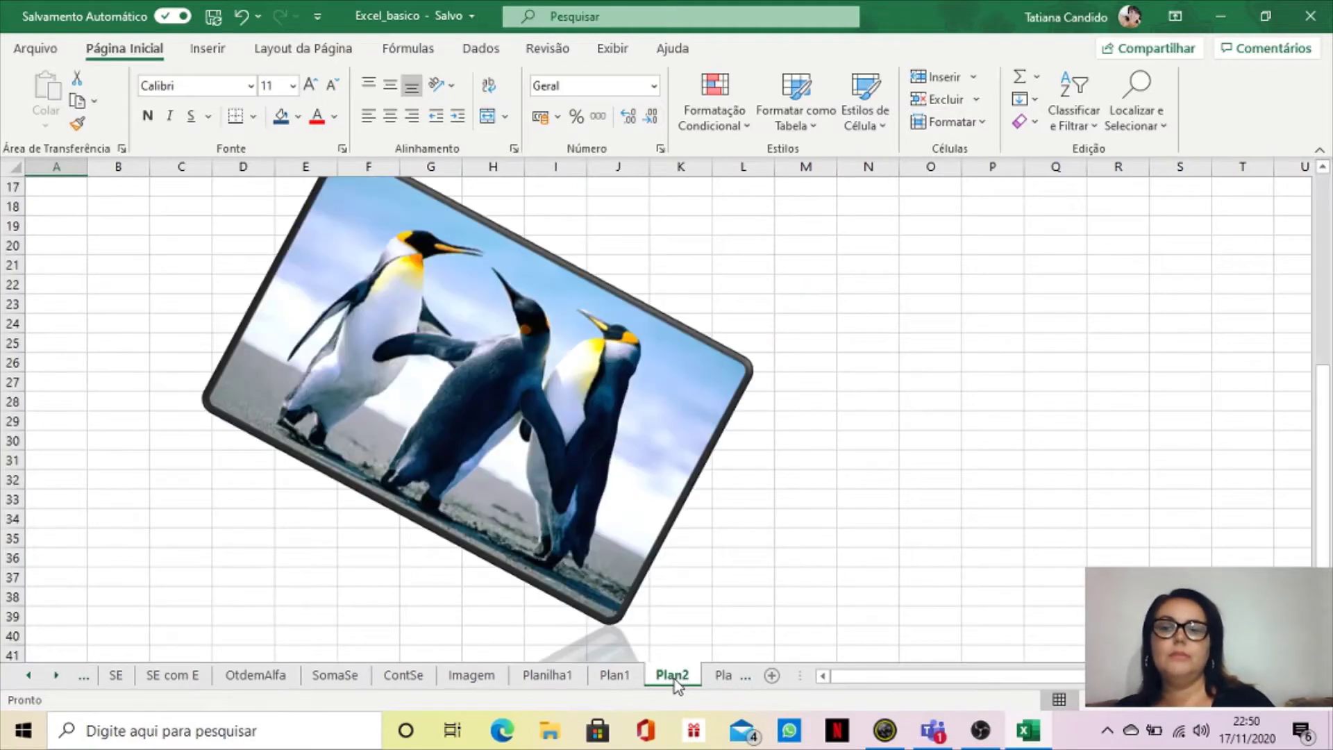
click(720, 676)
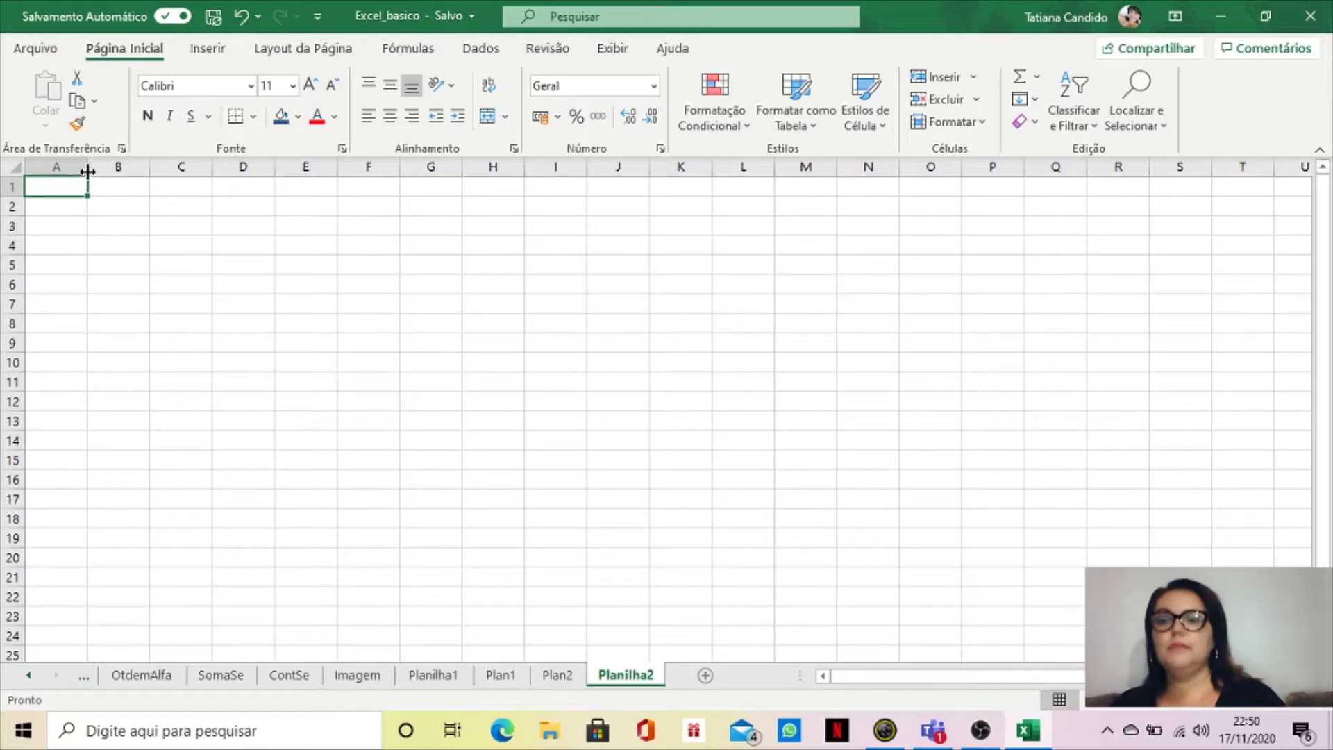
- Widen column A to about seven default columns and make row 1 about four default rows tall
drag(88, 170, 124, 173)
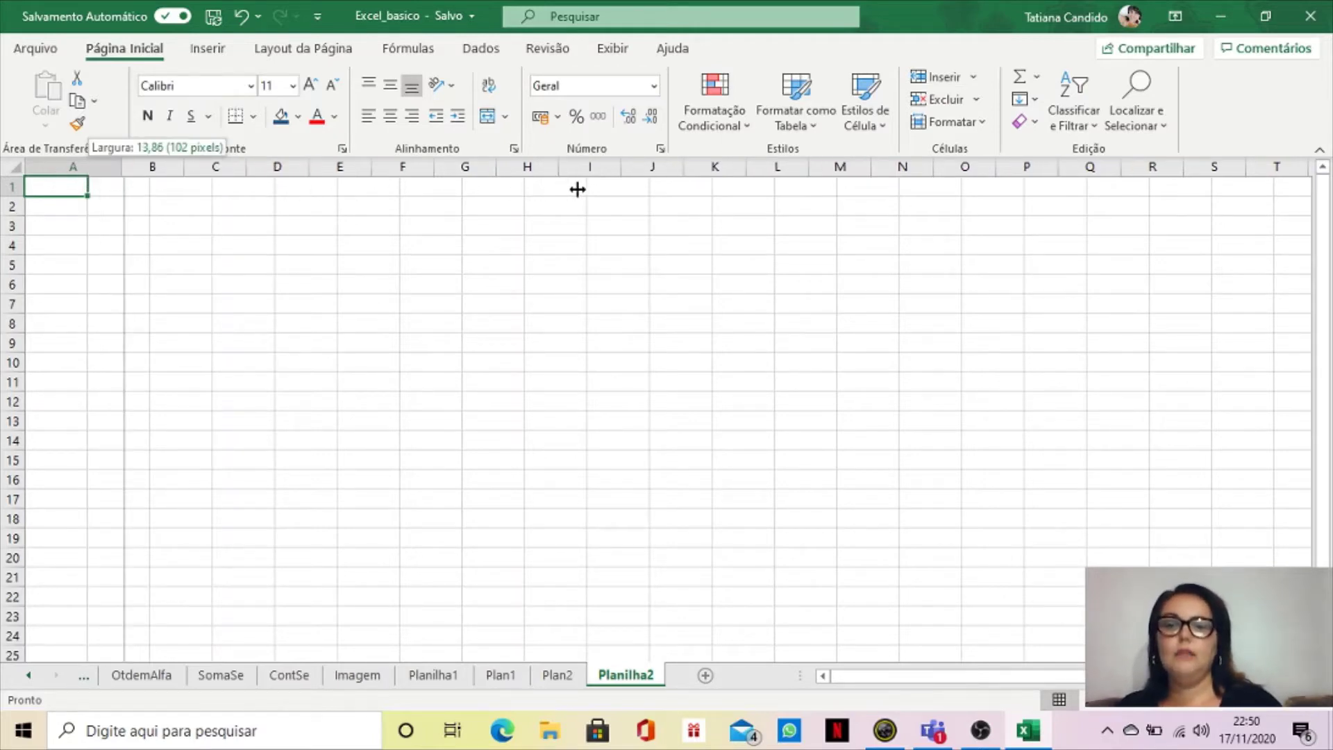
drag(502, 189, 481, 187)
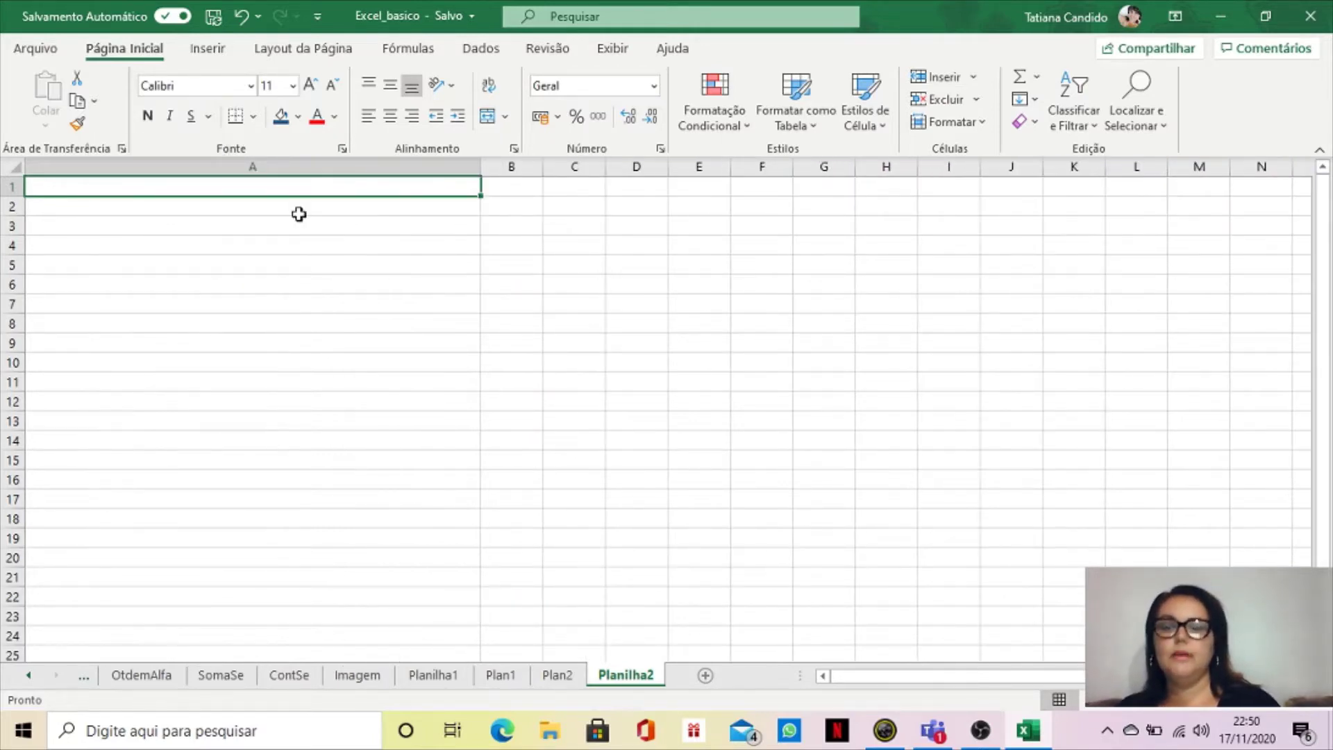
drag(14, 197, 14, 252)
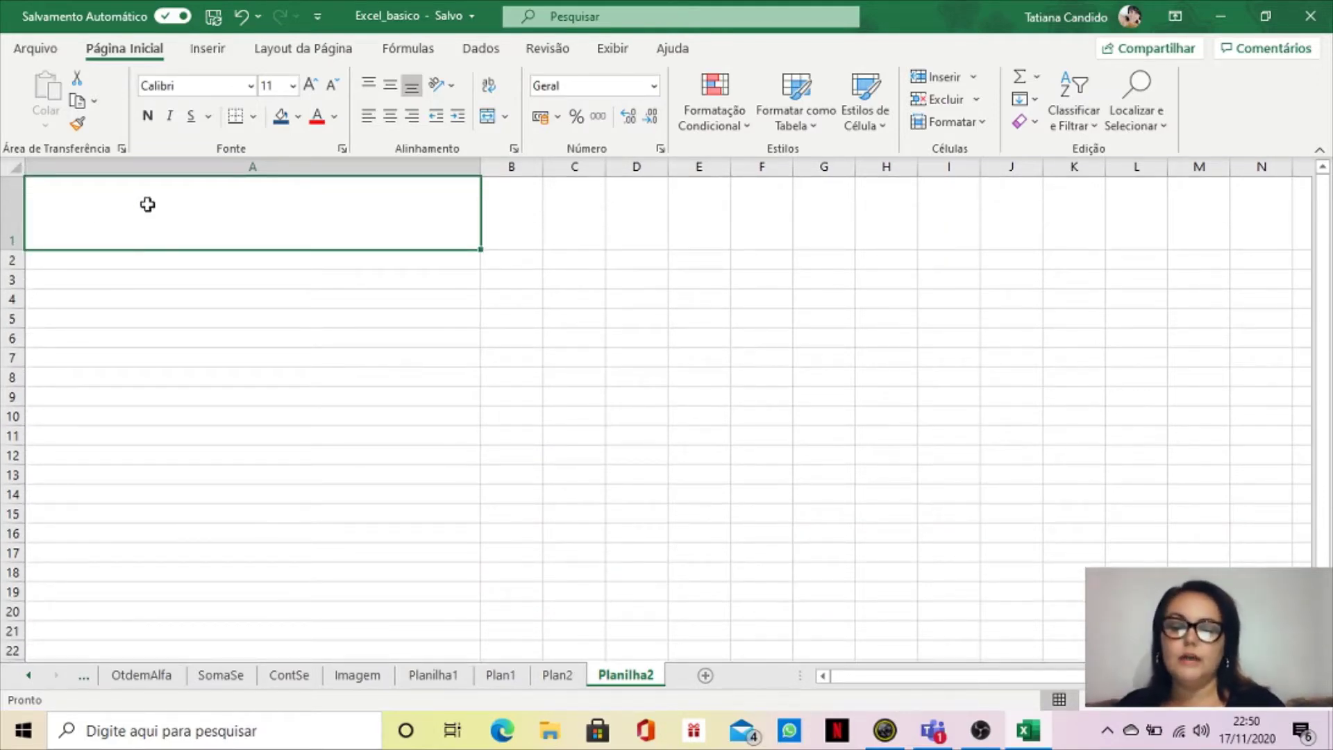
- Enter "texto inclinado" in cell A1
text(texto)
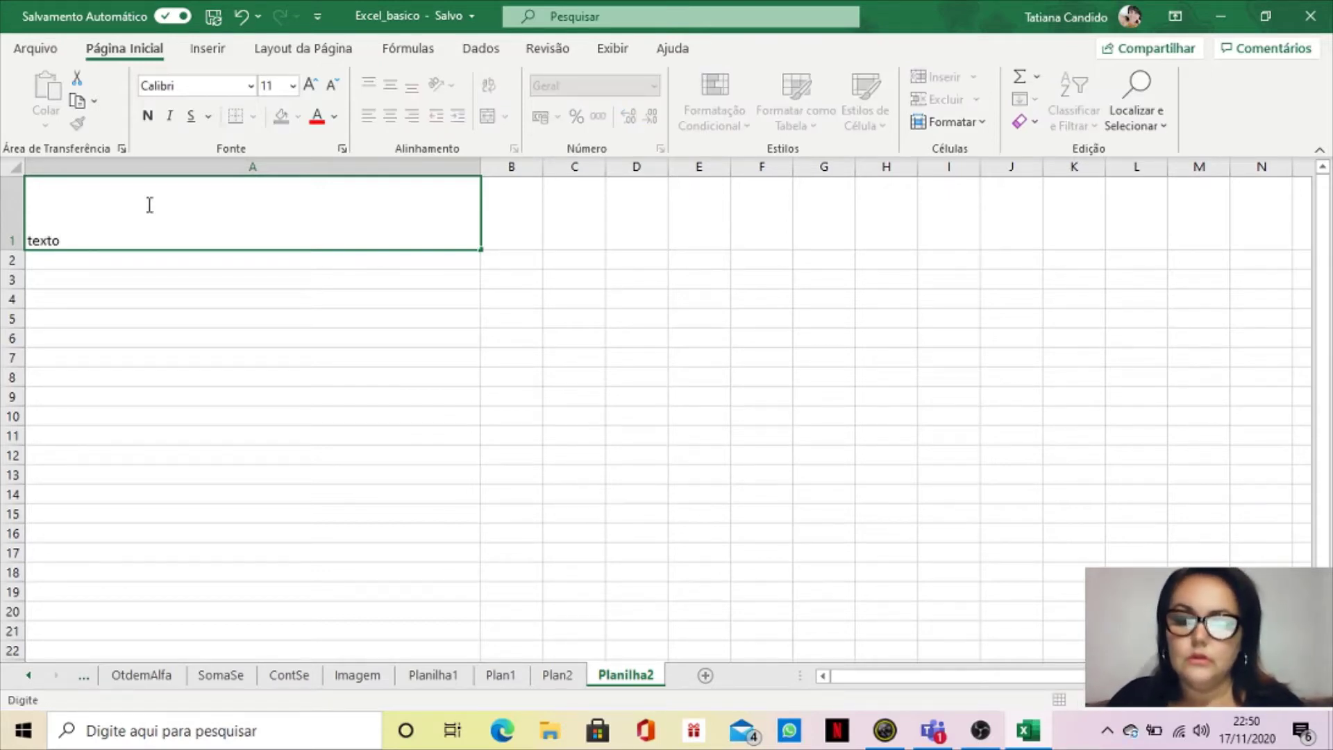
text( i)
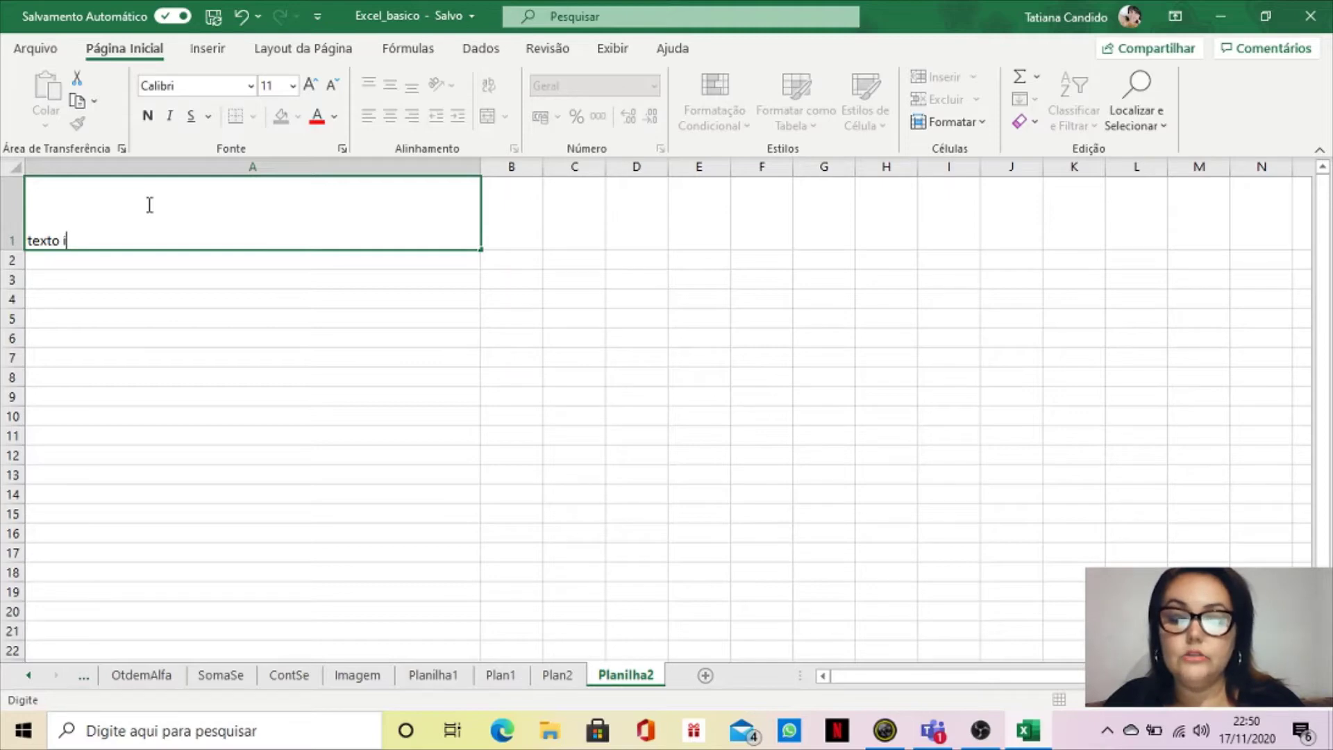
text(nclinad)
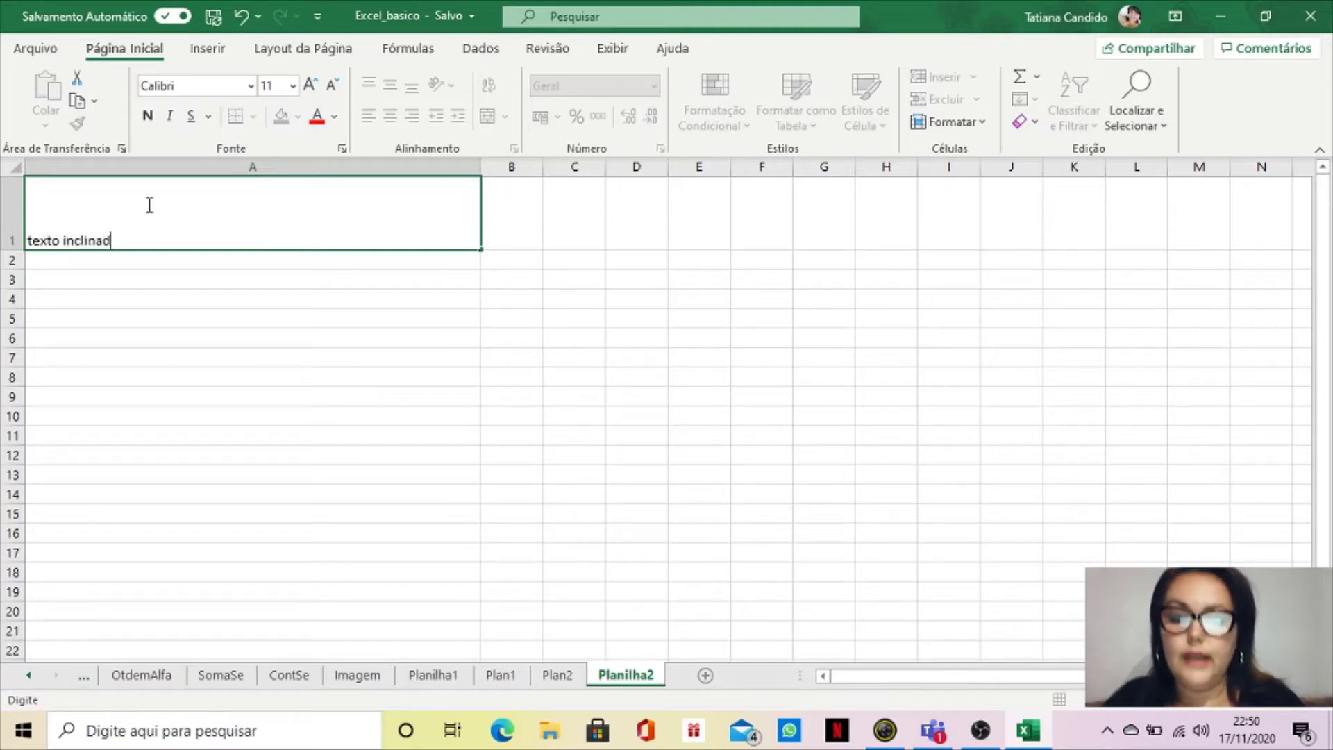
text(o)
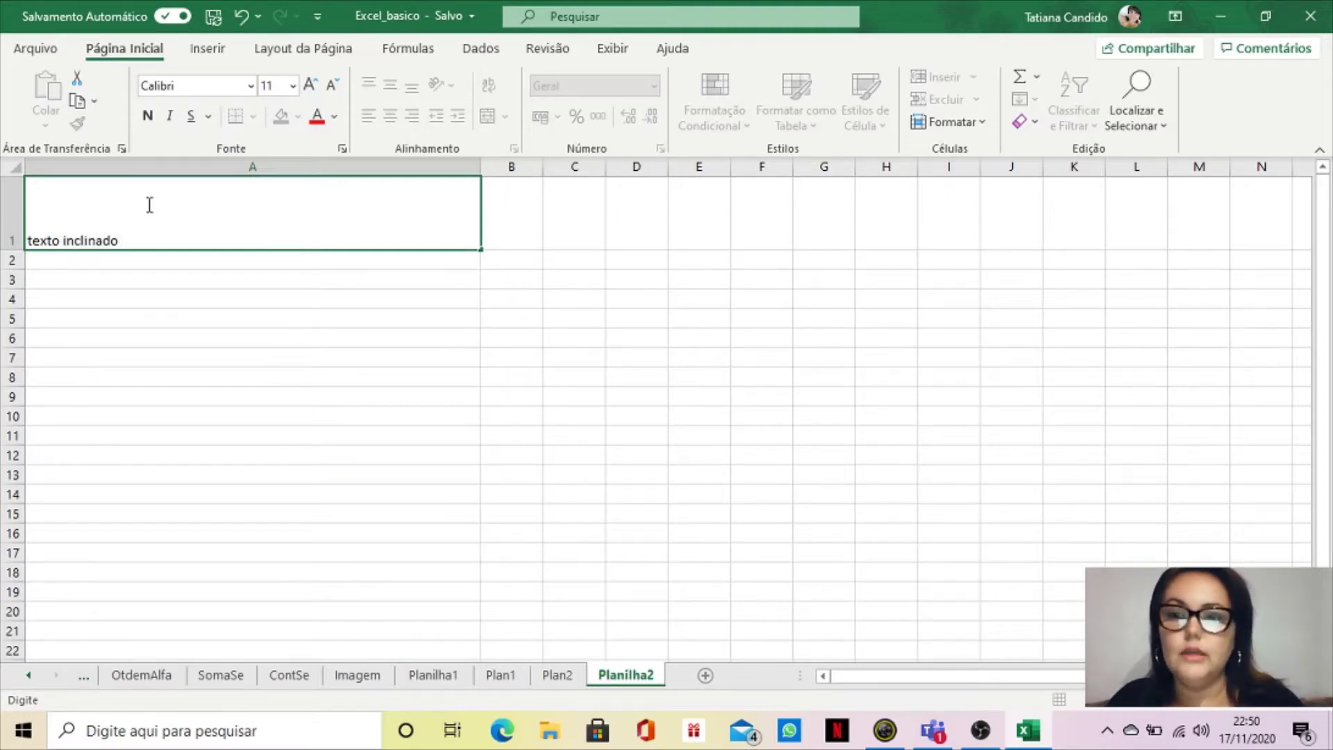
click(254, 291)
- Angle the text in cell A1 counterclockwise
click(258, 212)
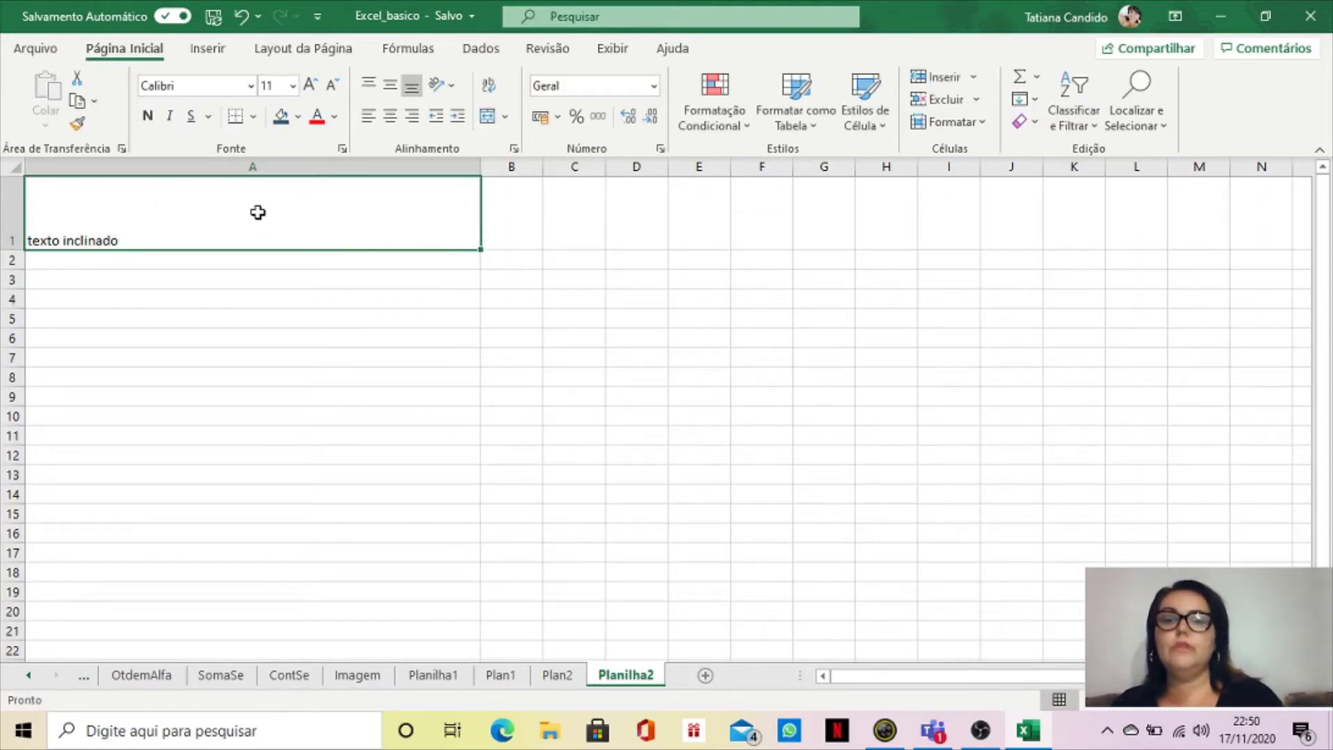
click(451, 87)
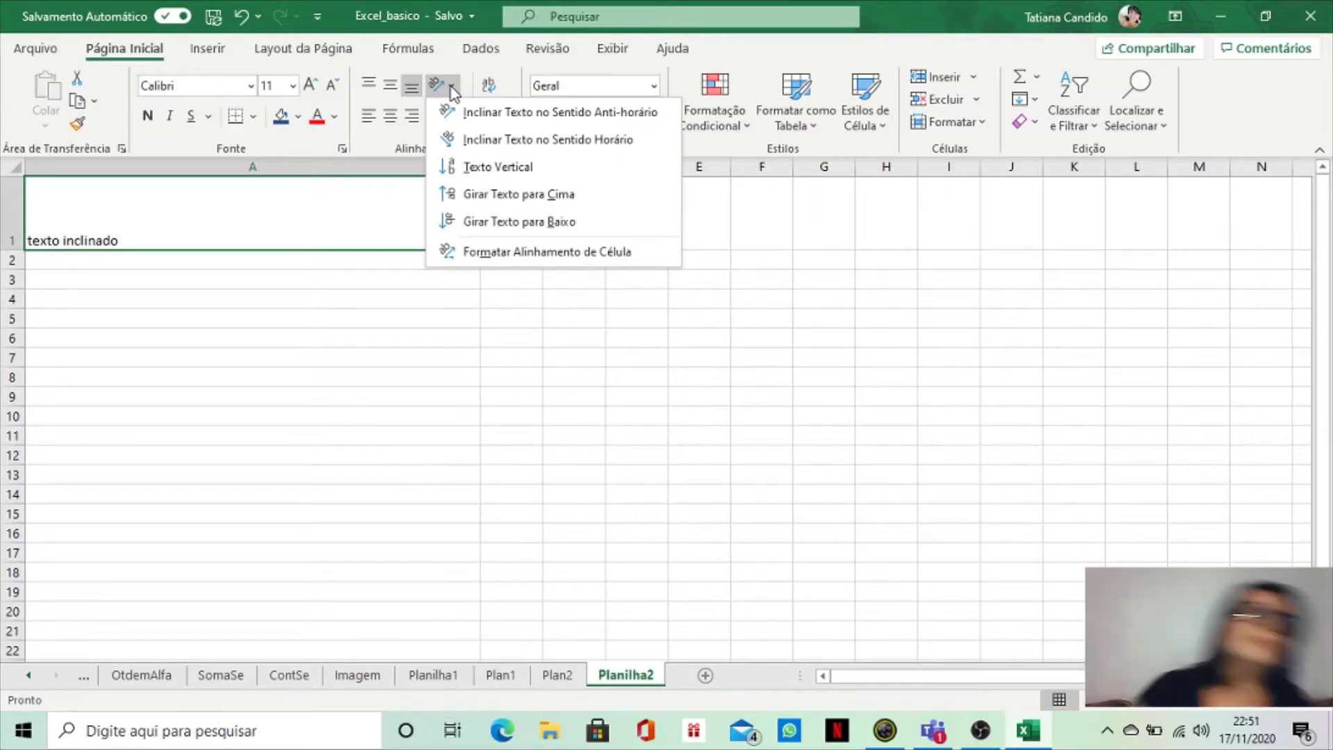
click(511, 115)
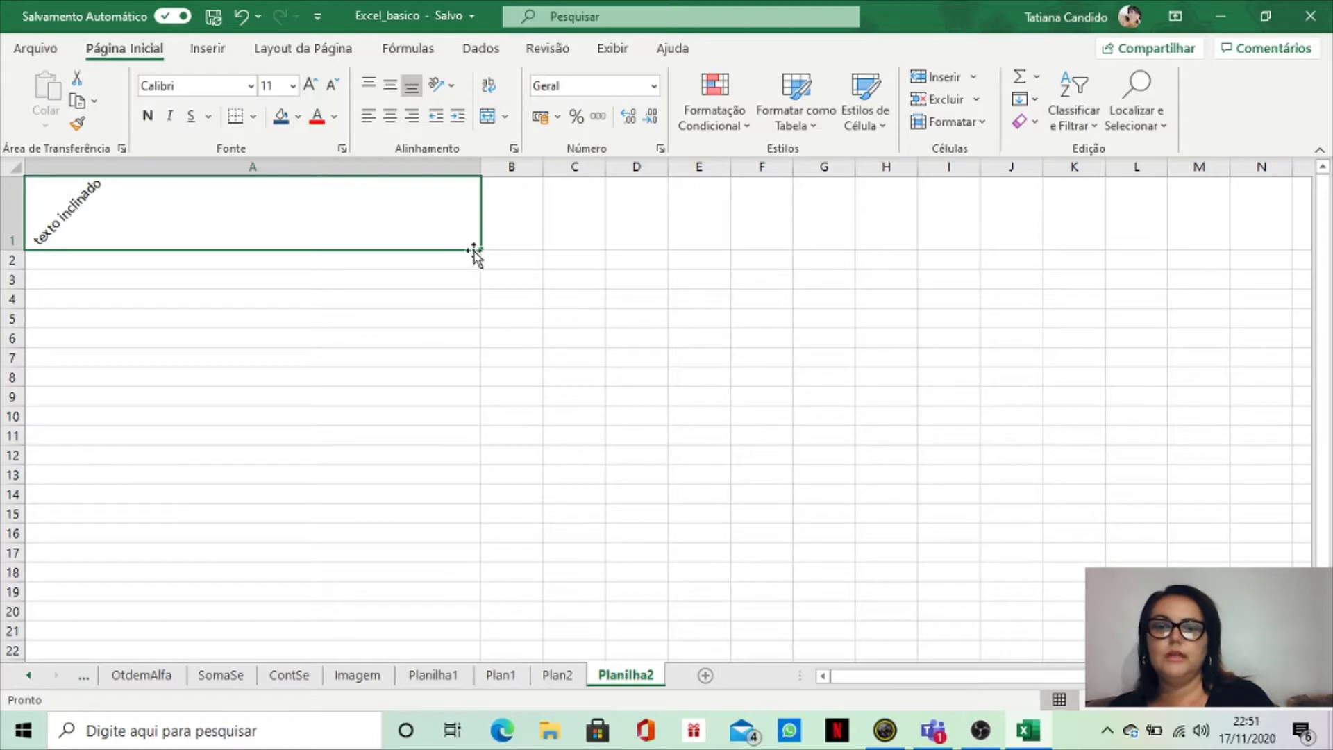
- Narrow column A to about two default columns and wrap the slanted text in cell A1
drag(480, 173, 154, 166)
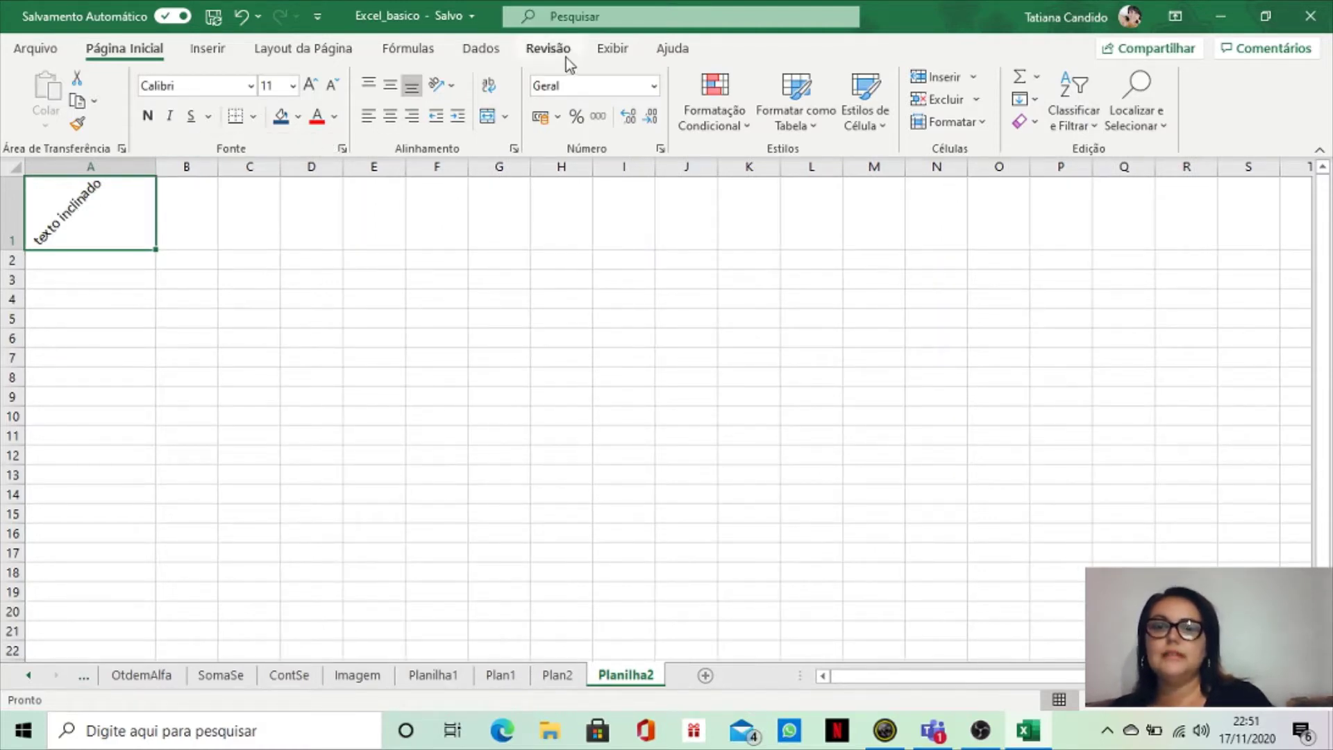
click(490, 88)
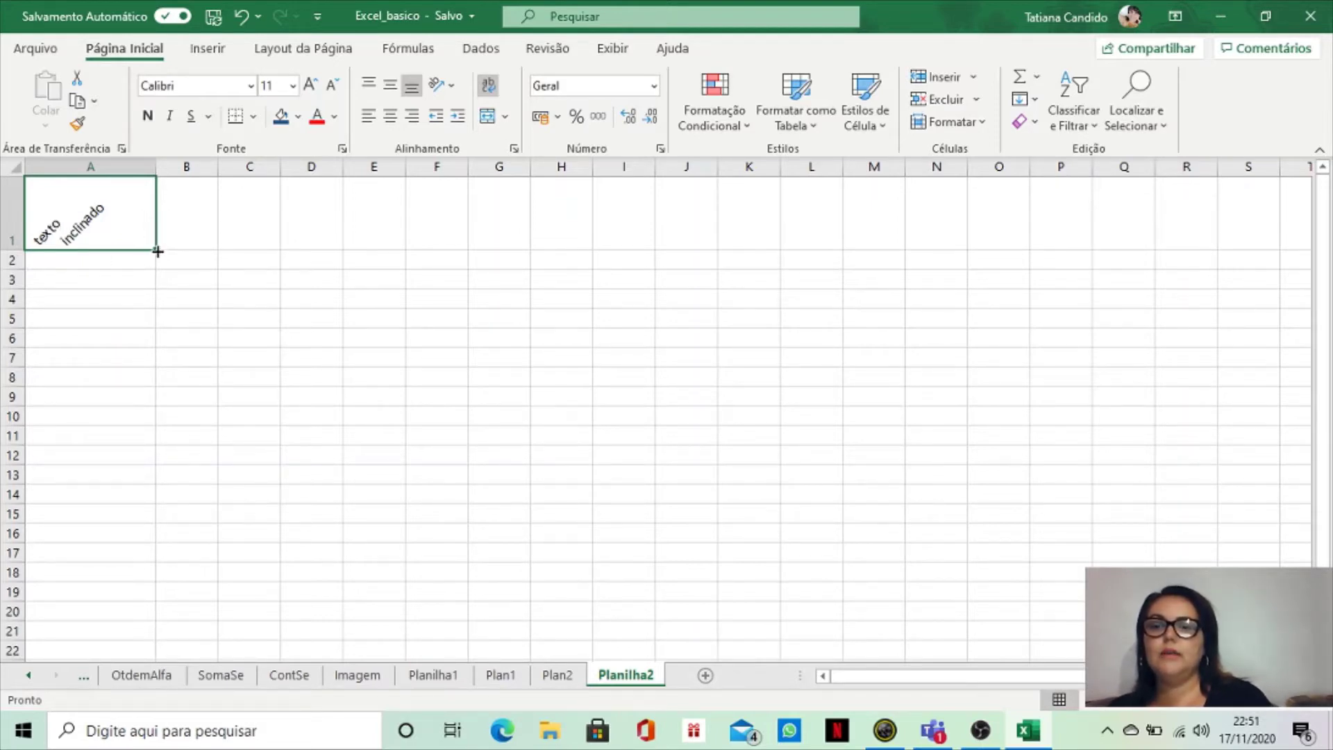
- Adjust the width of column A and the height of row 1 so the slanted text fits compactly on two lines
drag(154, 174, 127, 174)
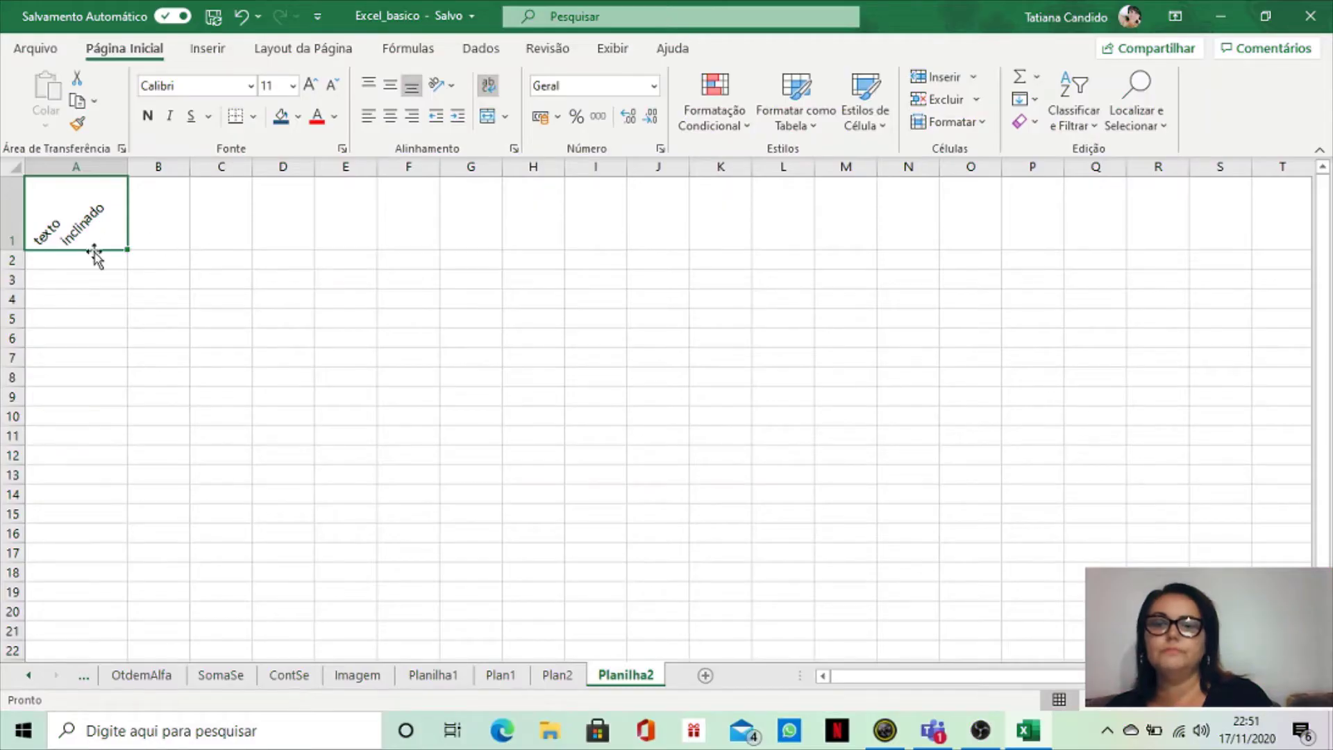
drag(14, 249, 15, 224)
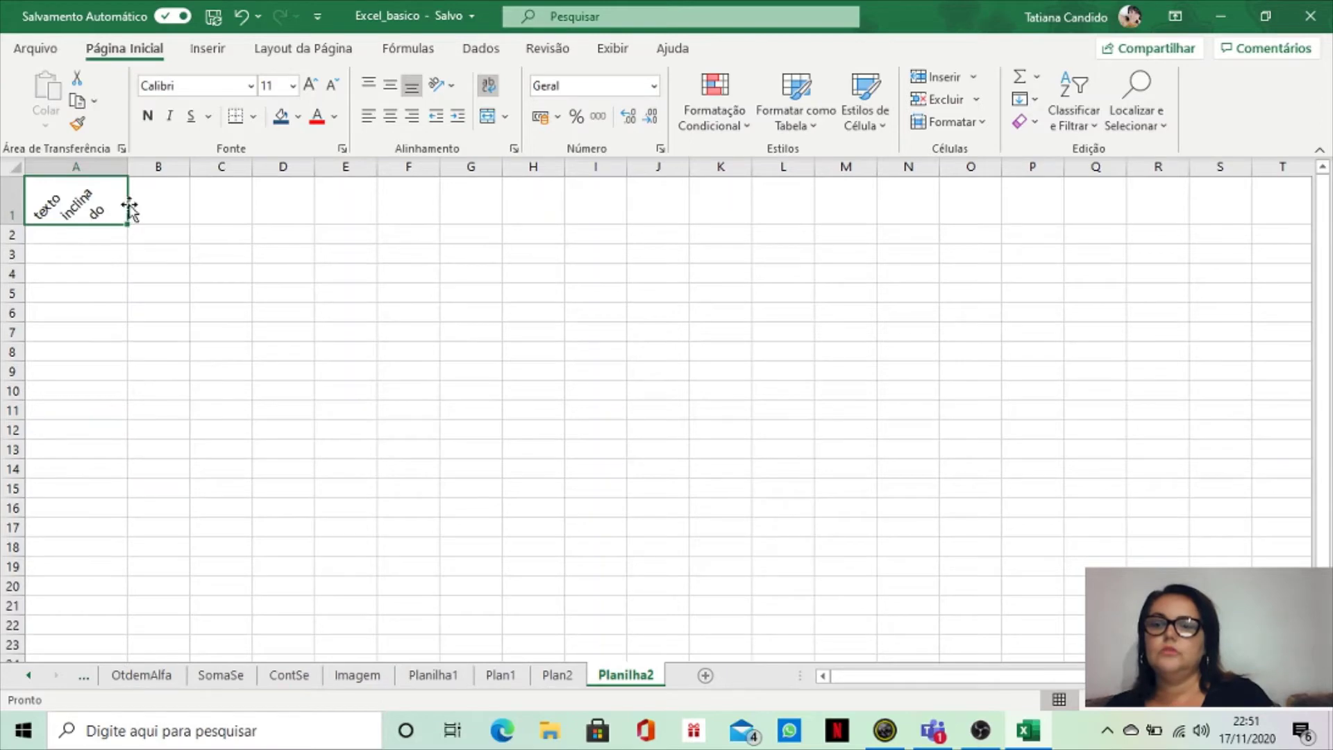
drag(128, 167, 173, 171)
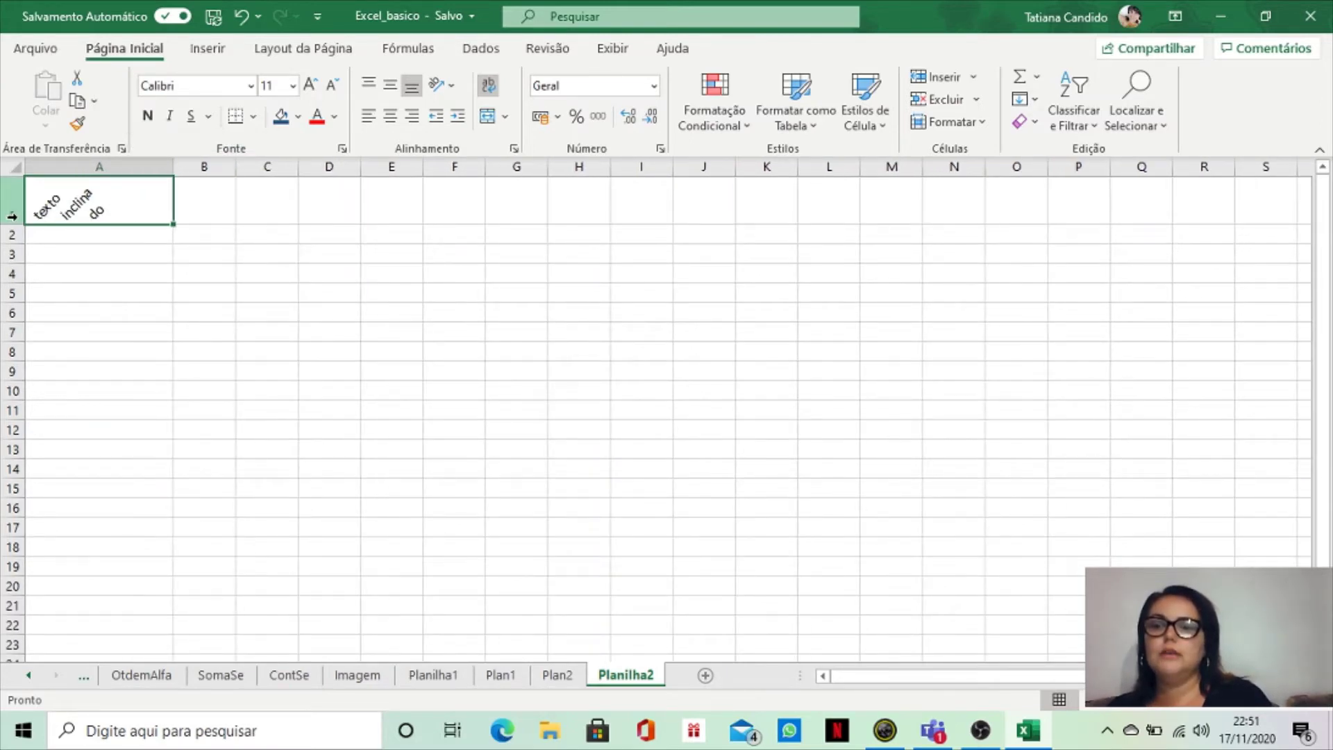
drag(21, 226, 21, 244)
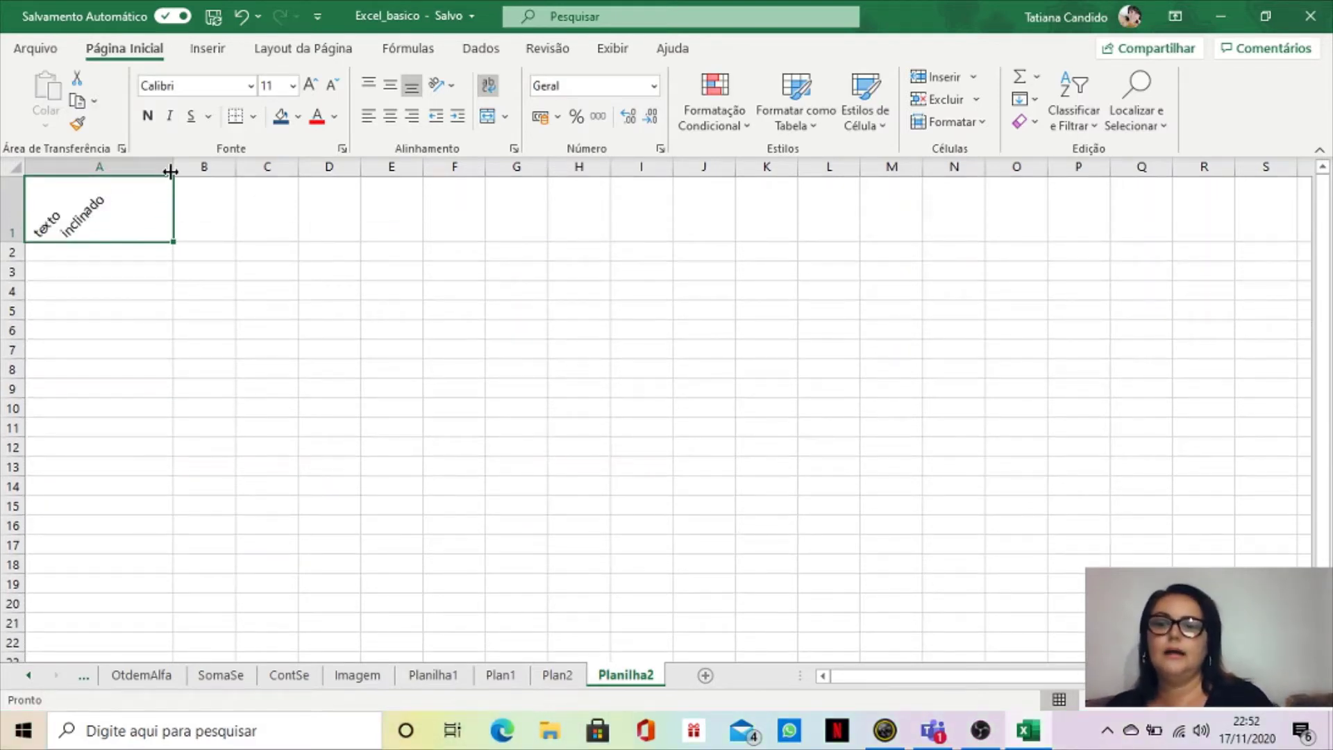
drag(170, 170, 143, 175)
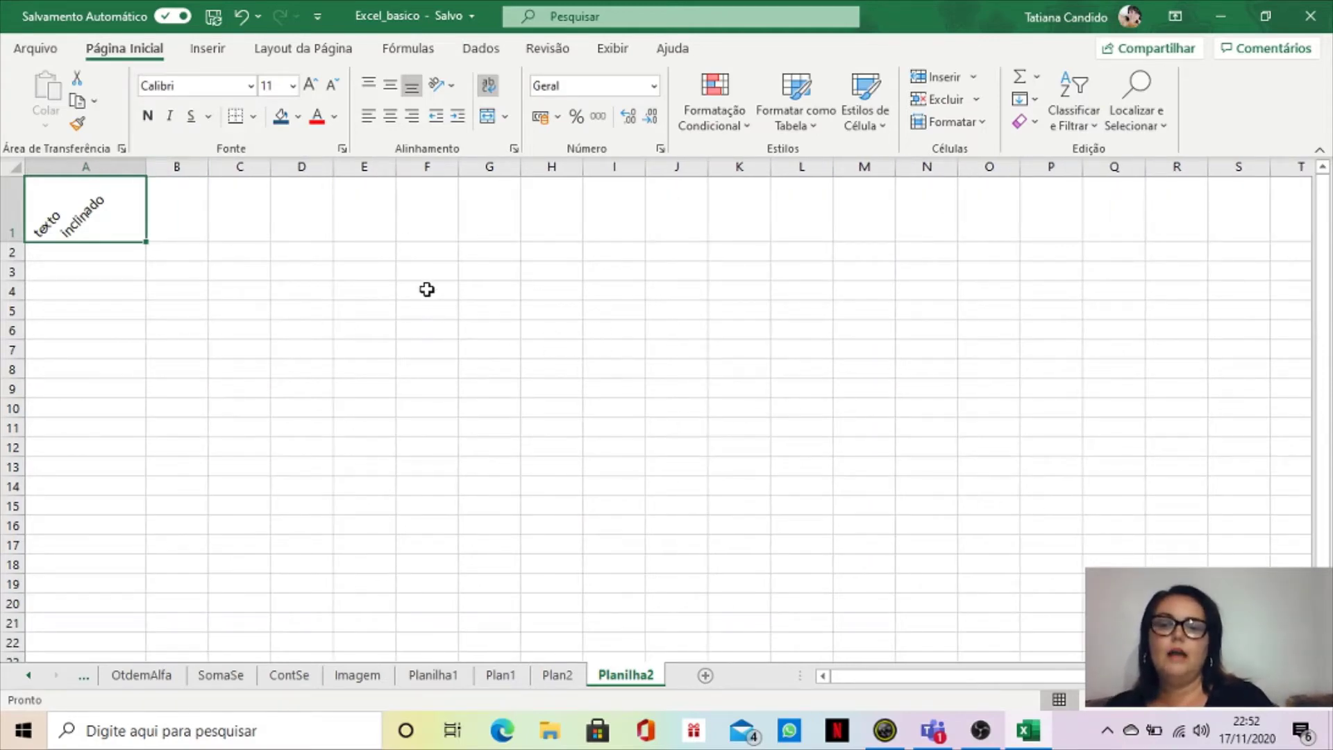
- Merge and center cells F4:F18 into one tall cell
drag(427, 290, 429, 557)
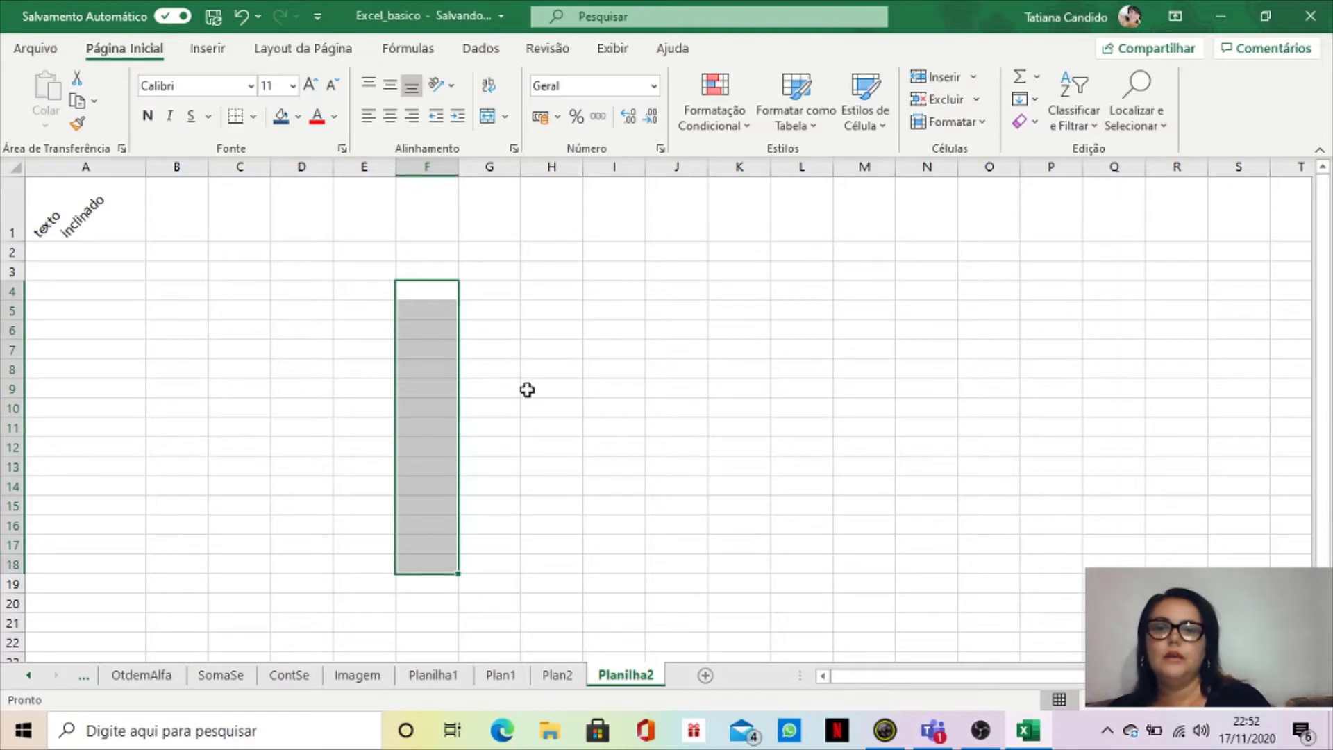
click(488, 117)
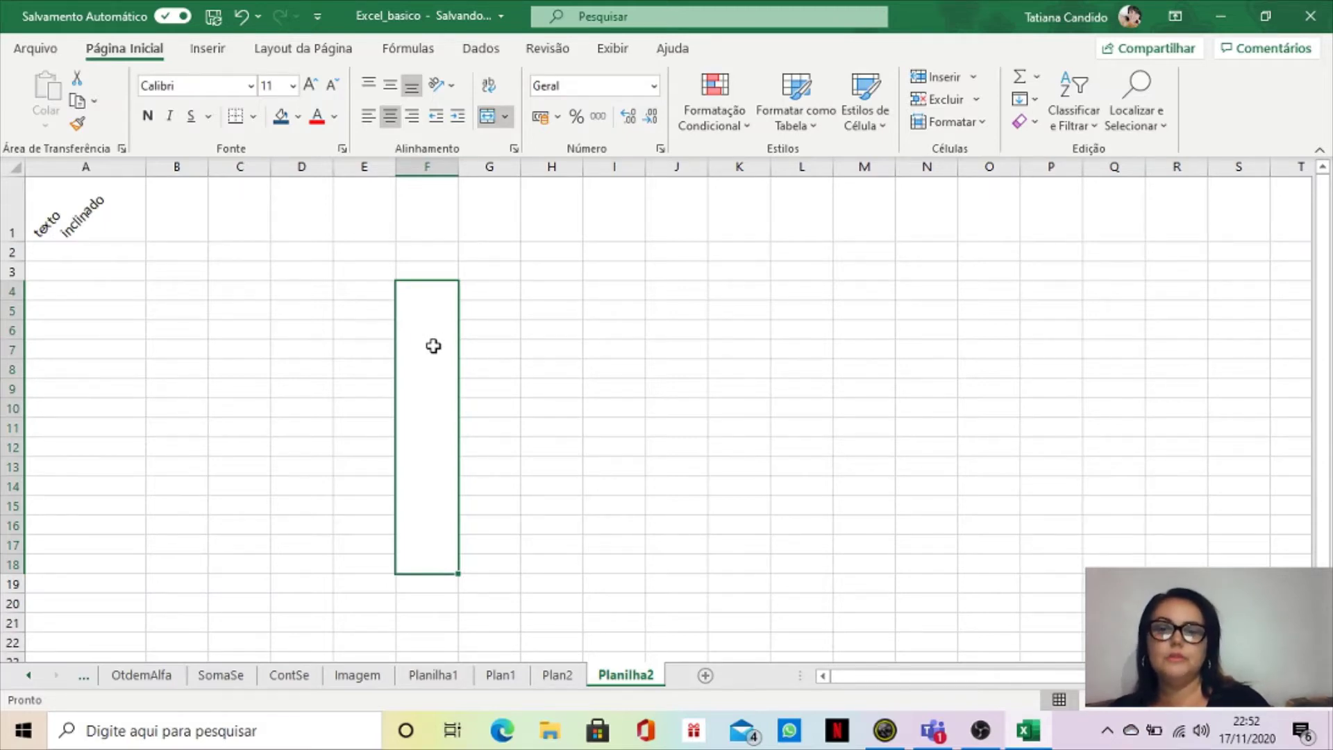
- Set the merged cell's text orientation to stacked vertical in its cell formatting
right_click(433, 346)
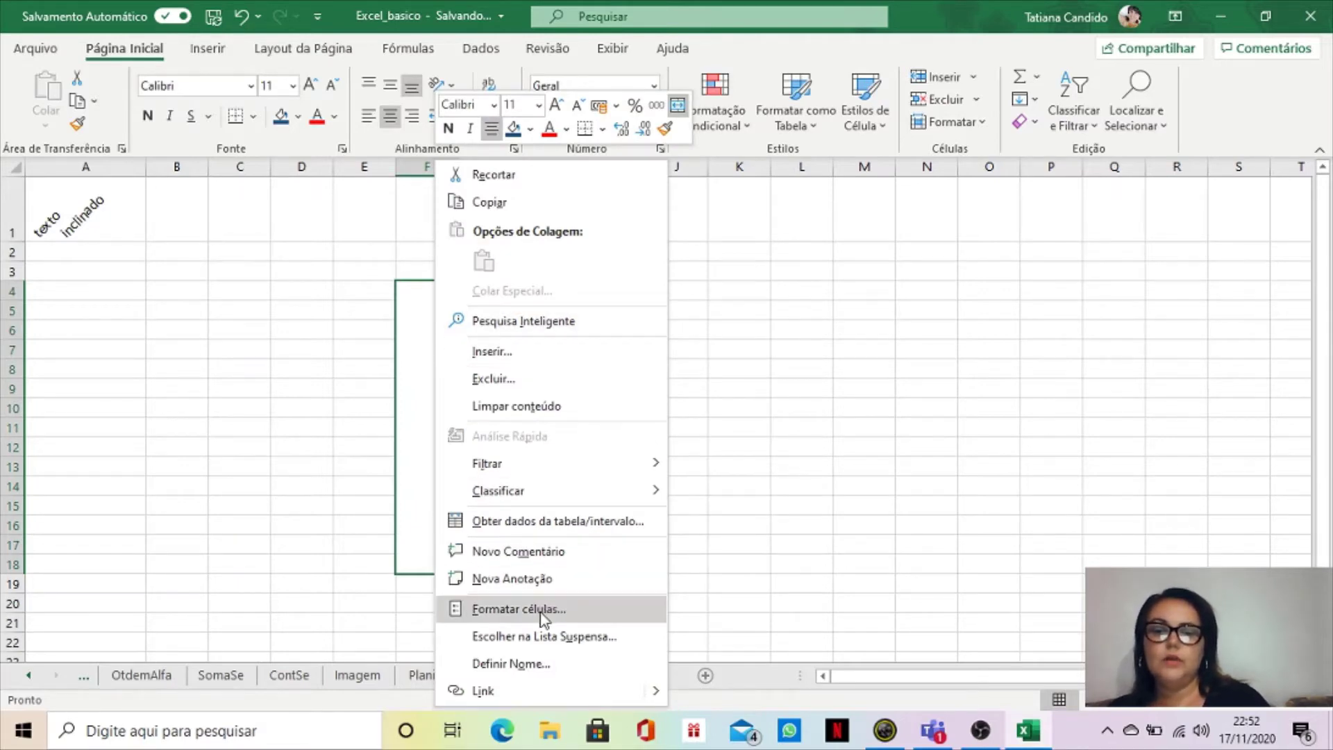
click(519, 609)
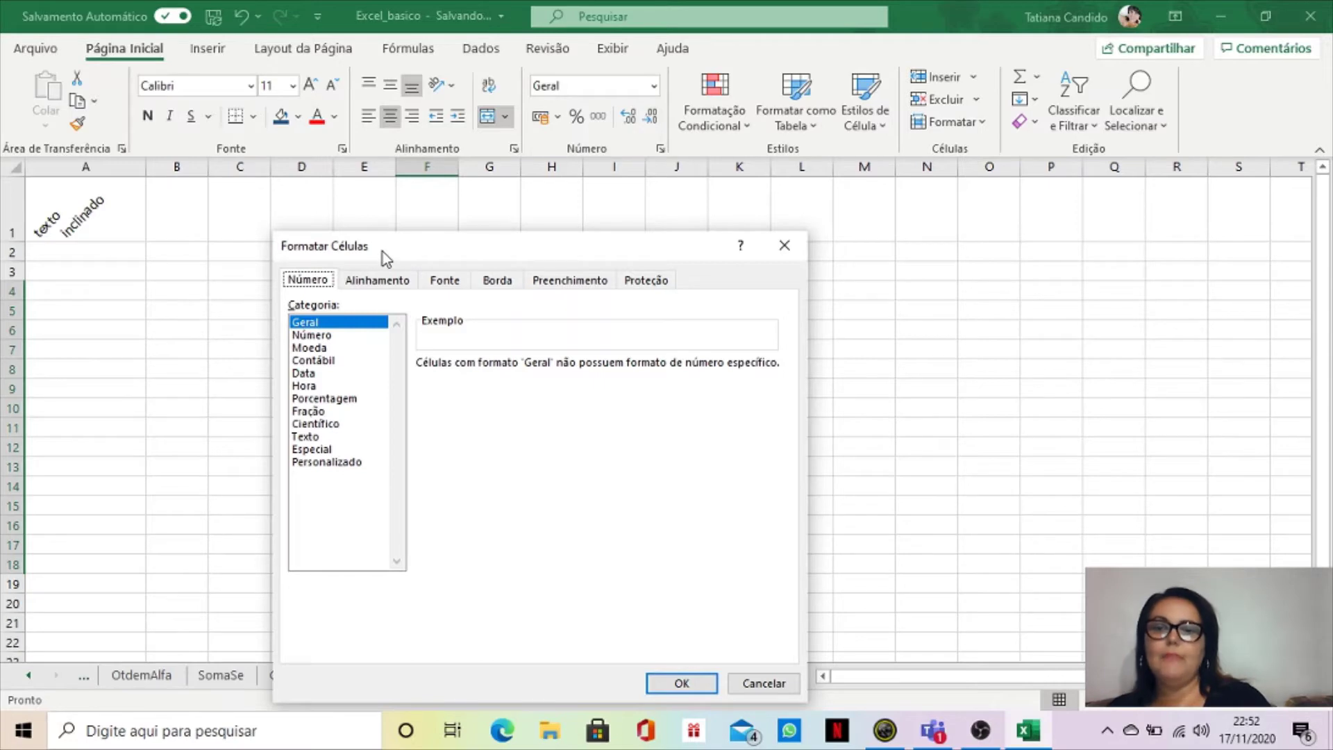
drag(382, 252, 406, 210)
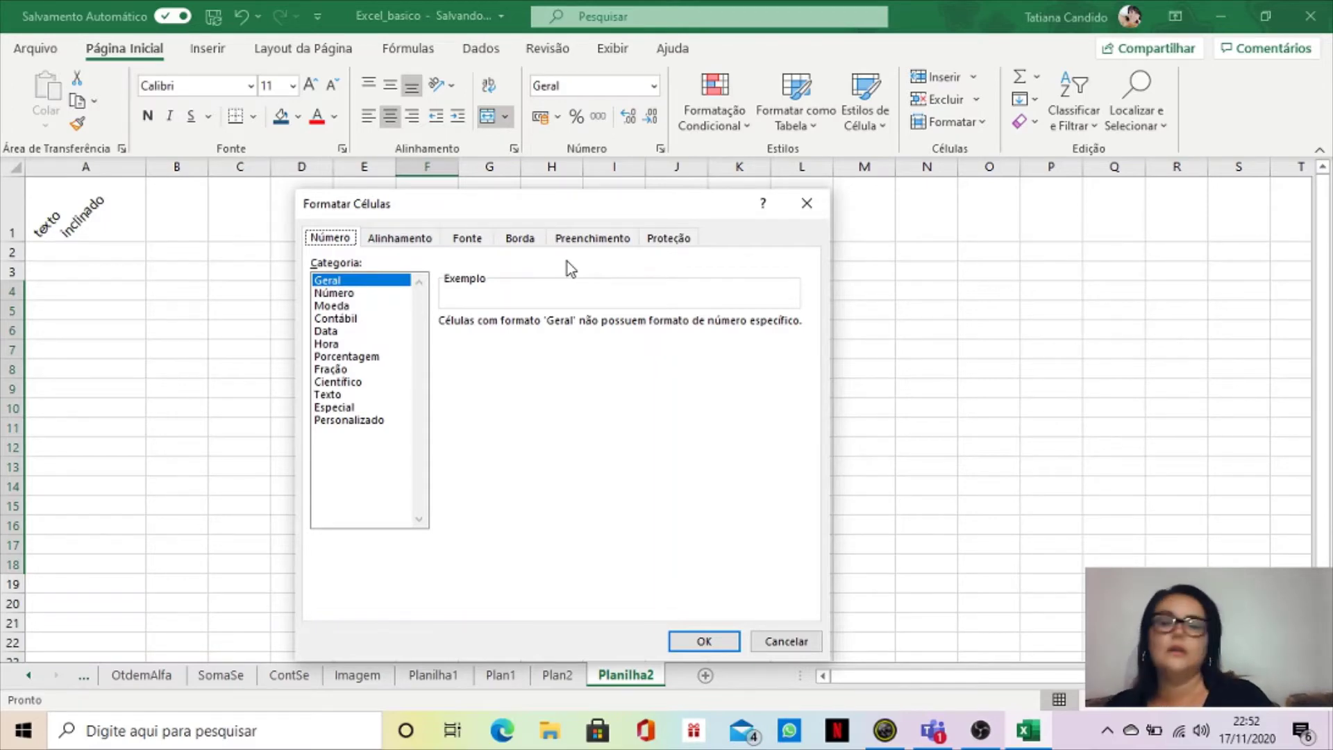
click(415, 240)
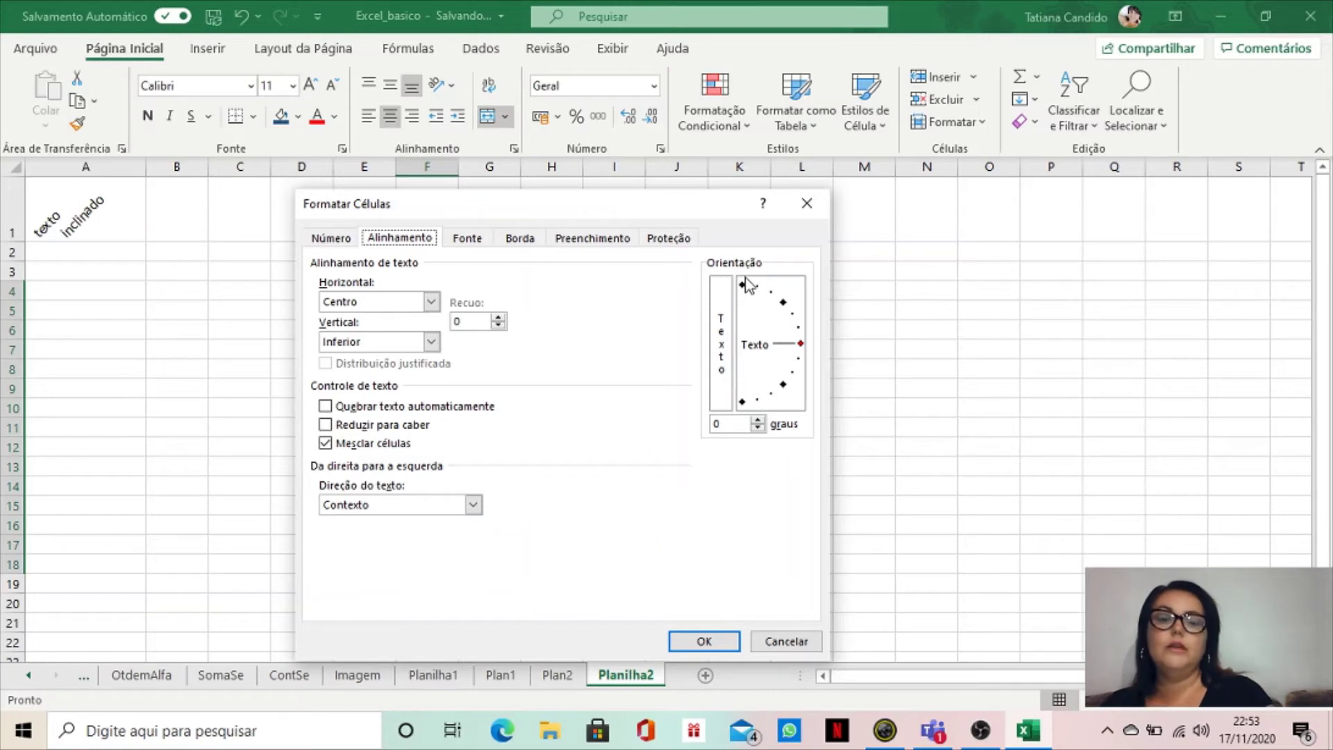
click(723, 324)
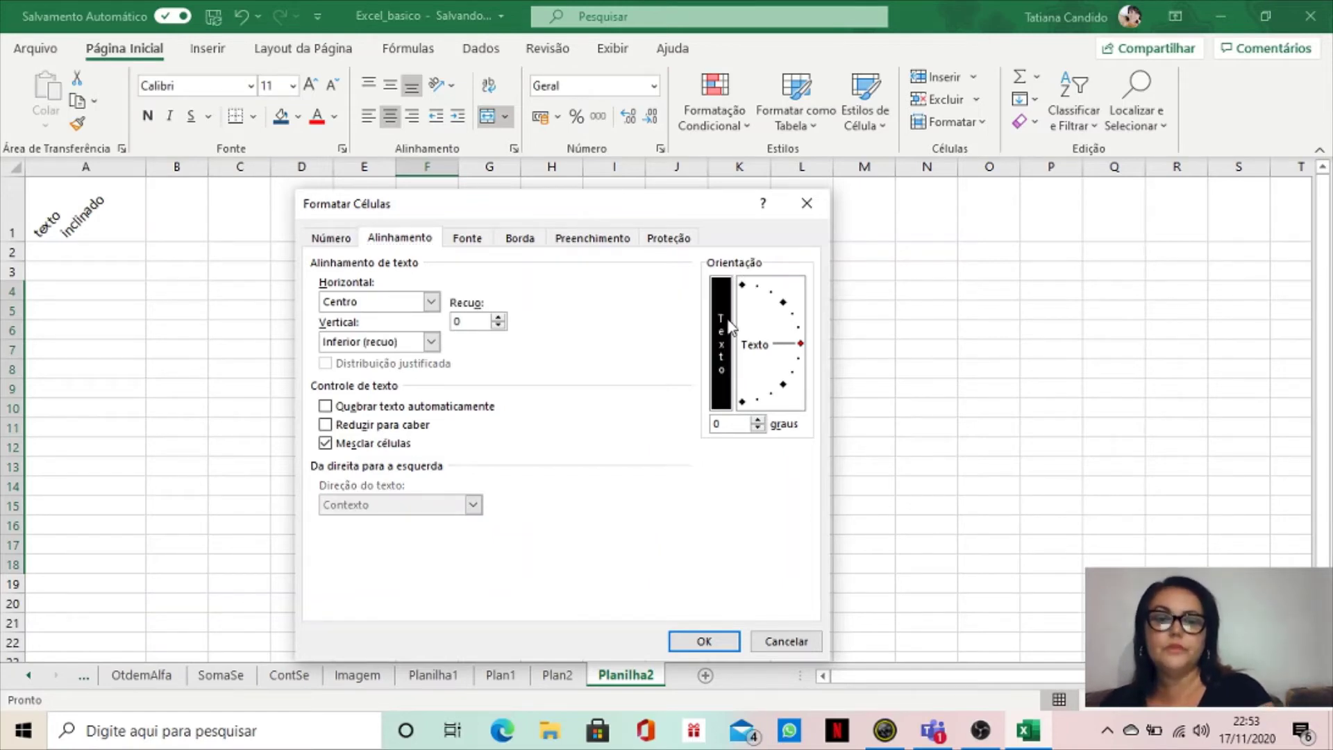
- Try several text angles for the merged cell, including 49, 73 and 45 degrees, and return to the stacked vertical orientation
click(765, 317)
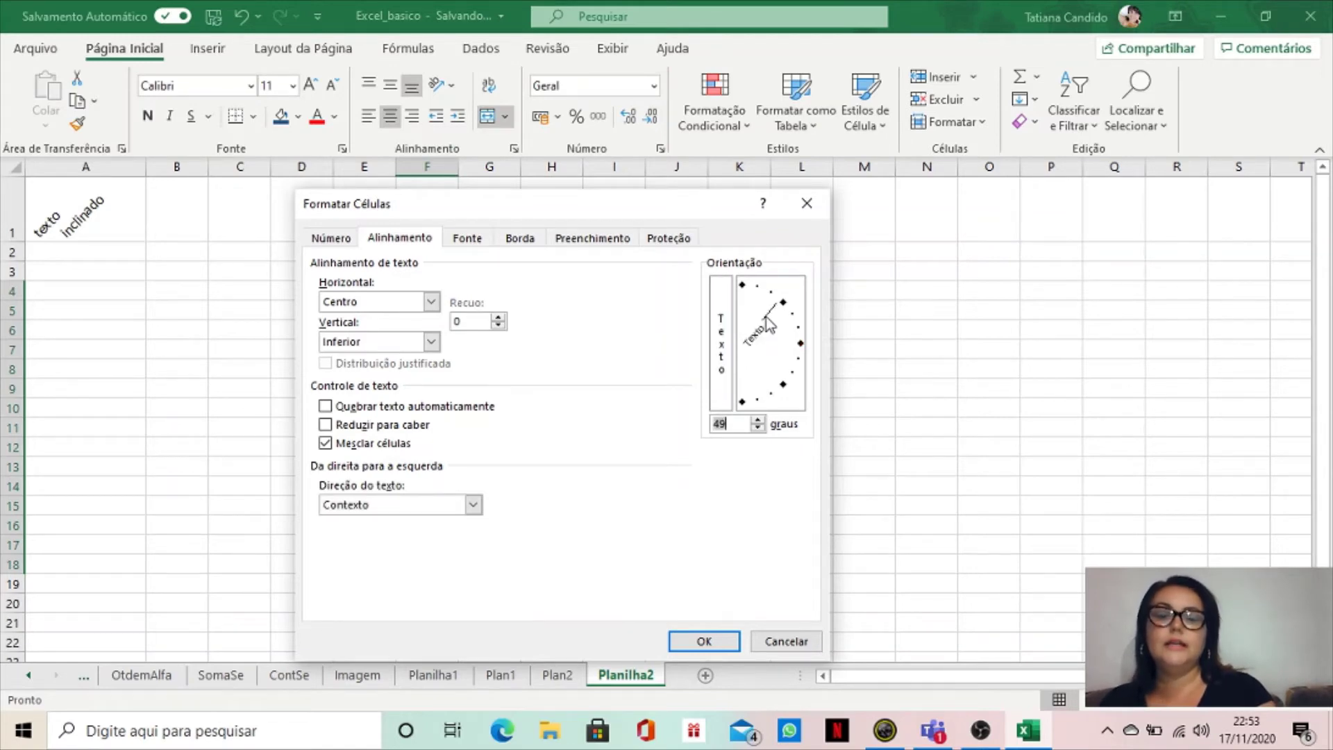
click(800, 343)
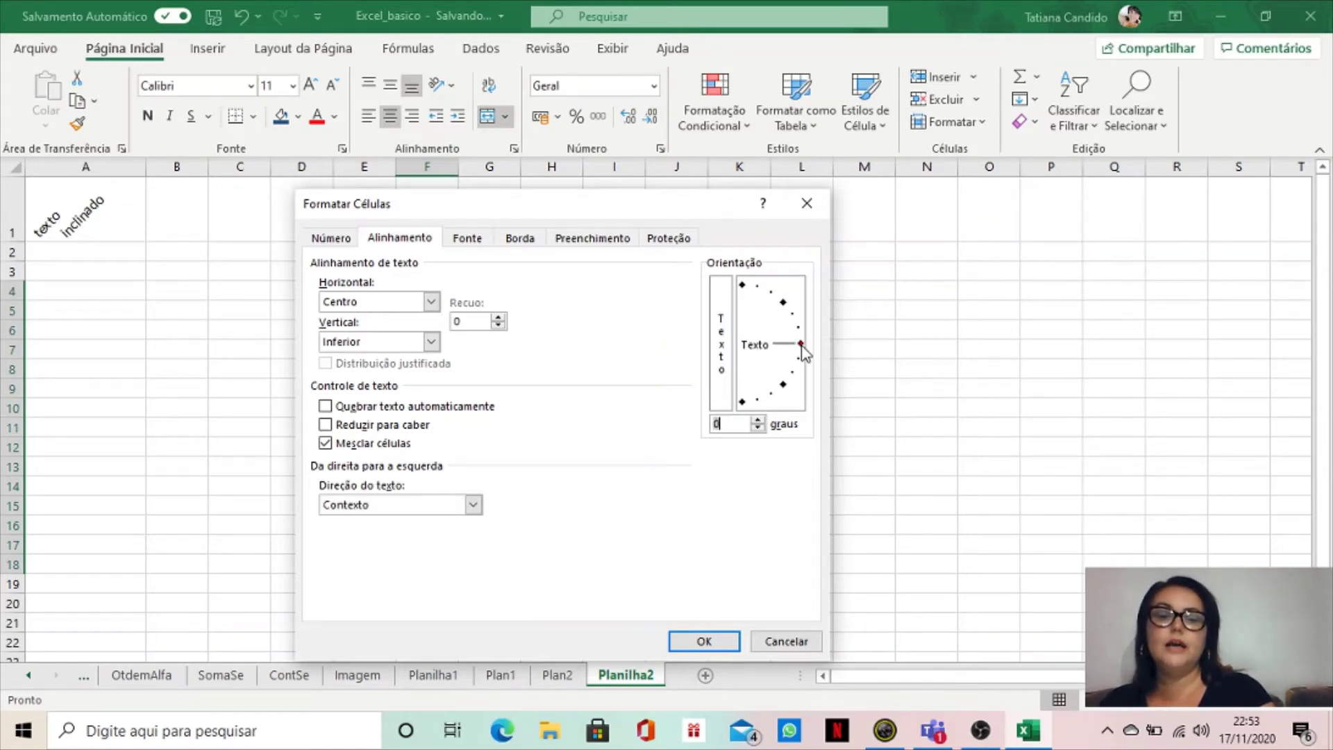
click(761, 300)
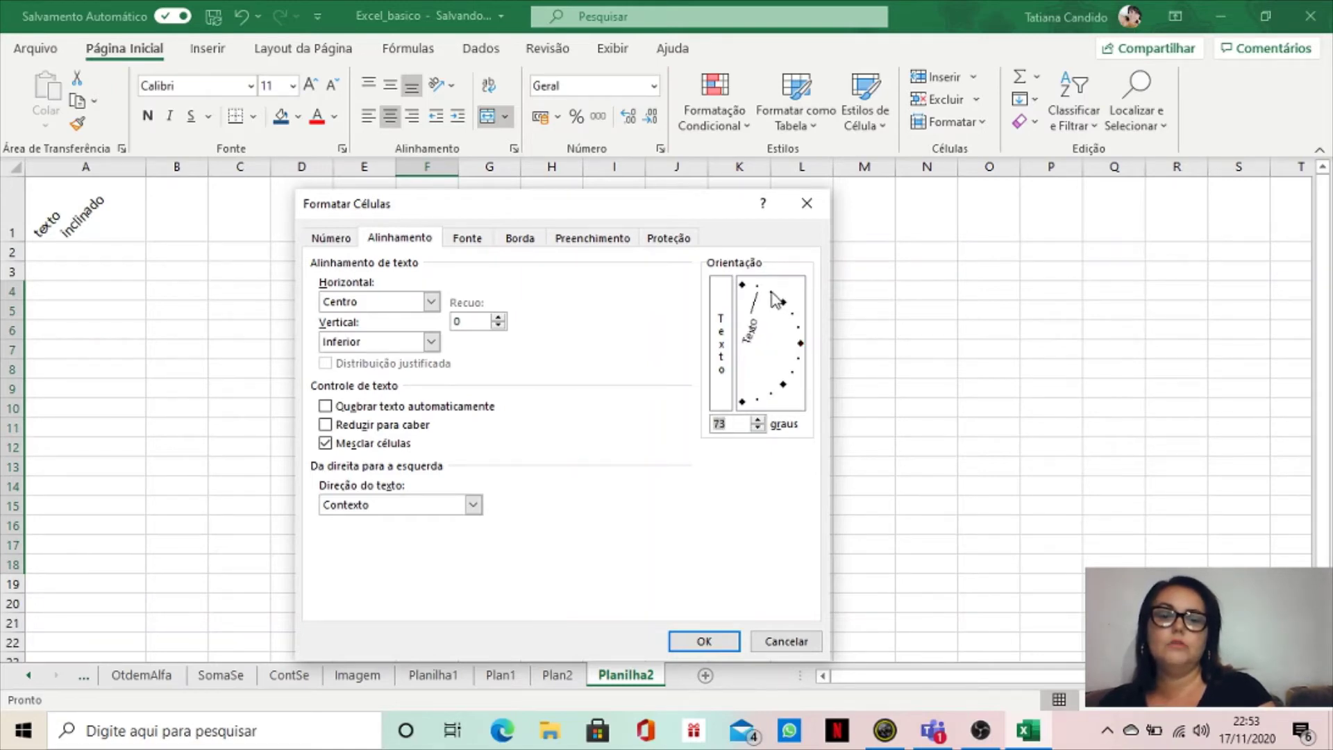
click(771, 292)
click(783, 303)
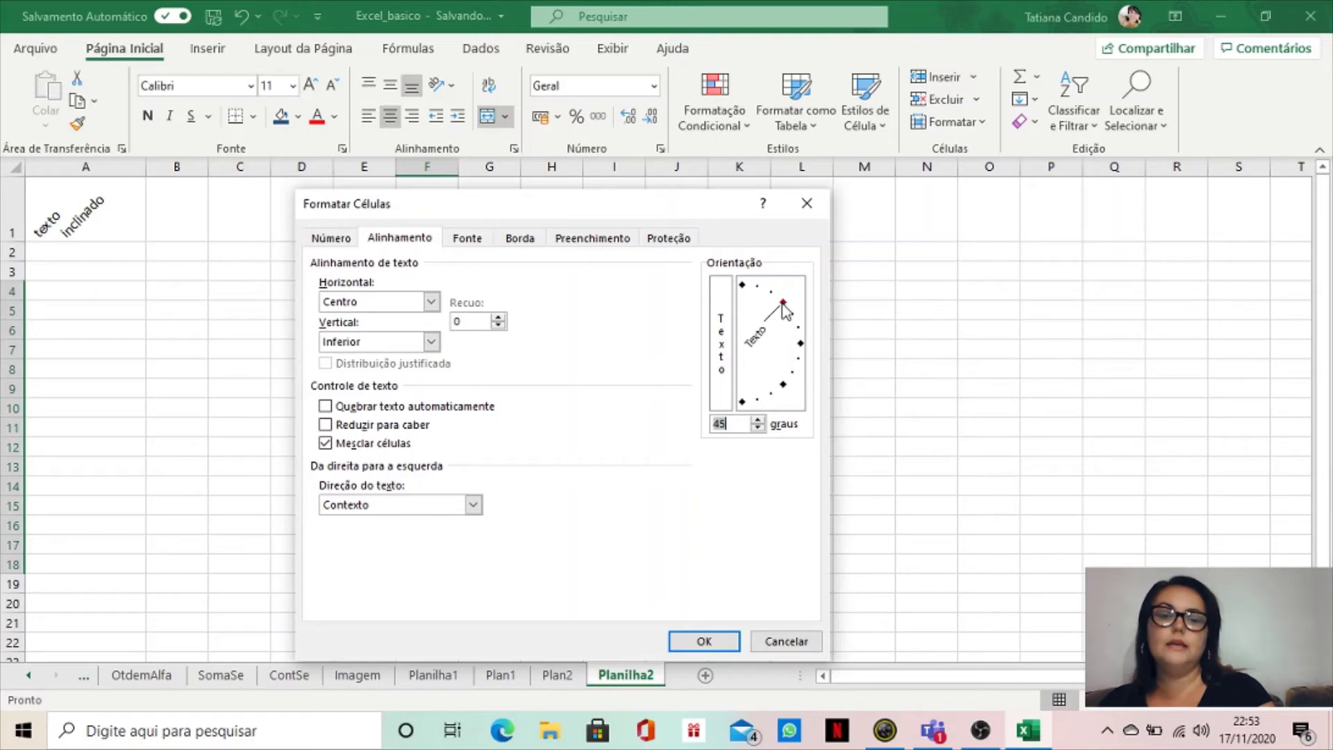
click(798, 336)
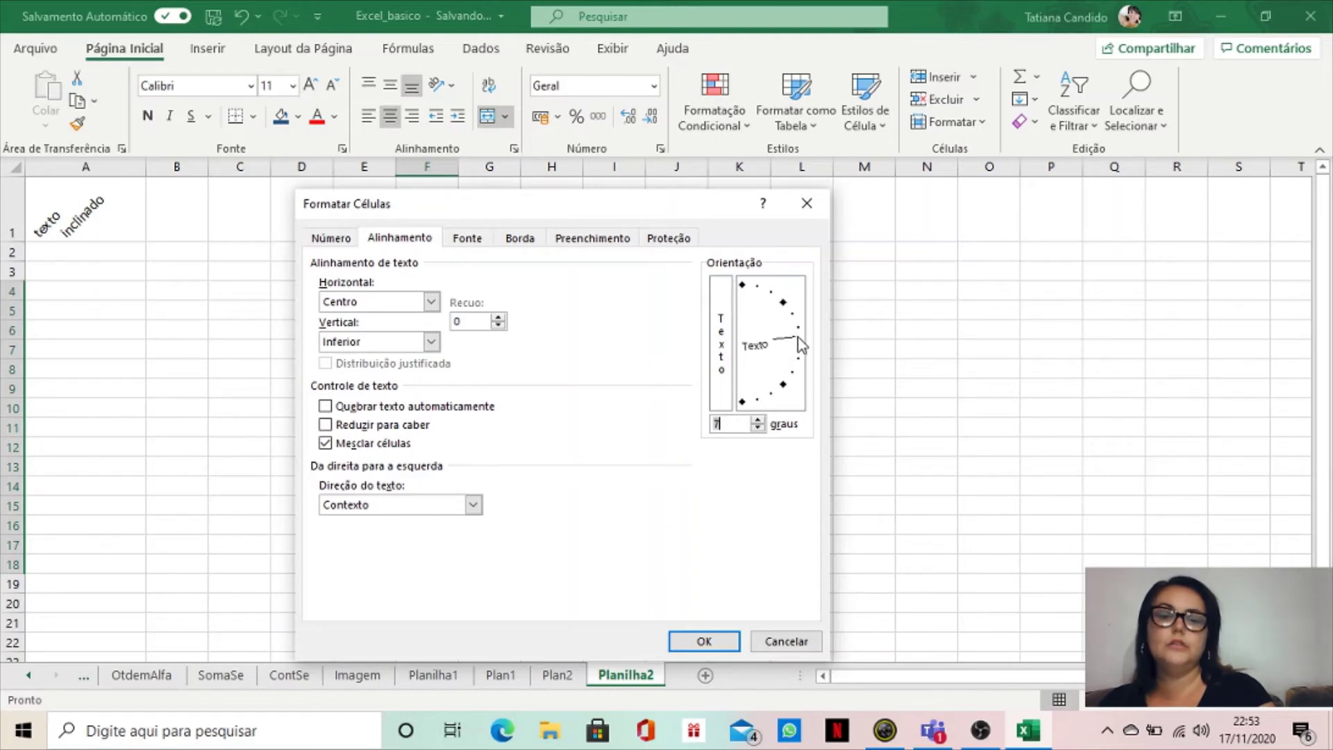
click(799, 339)
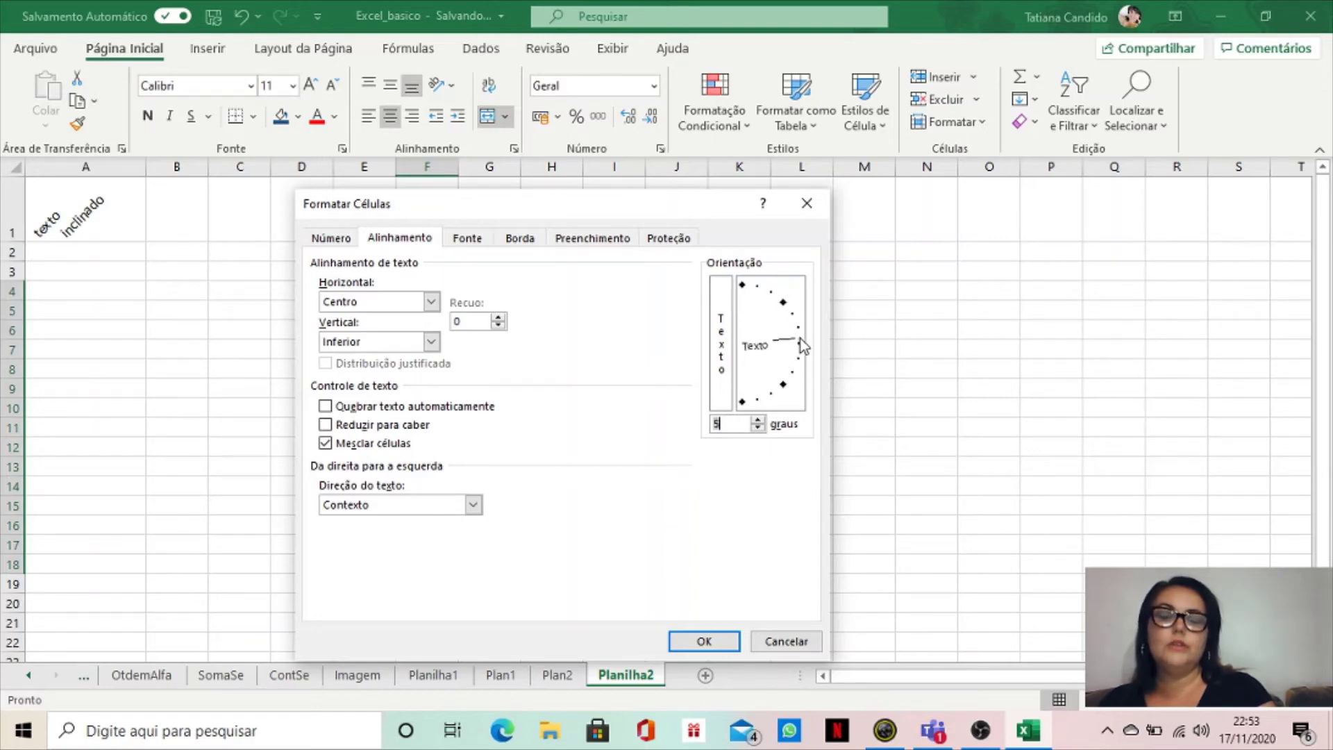
click(801, 344)
click(723, 335)
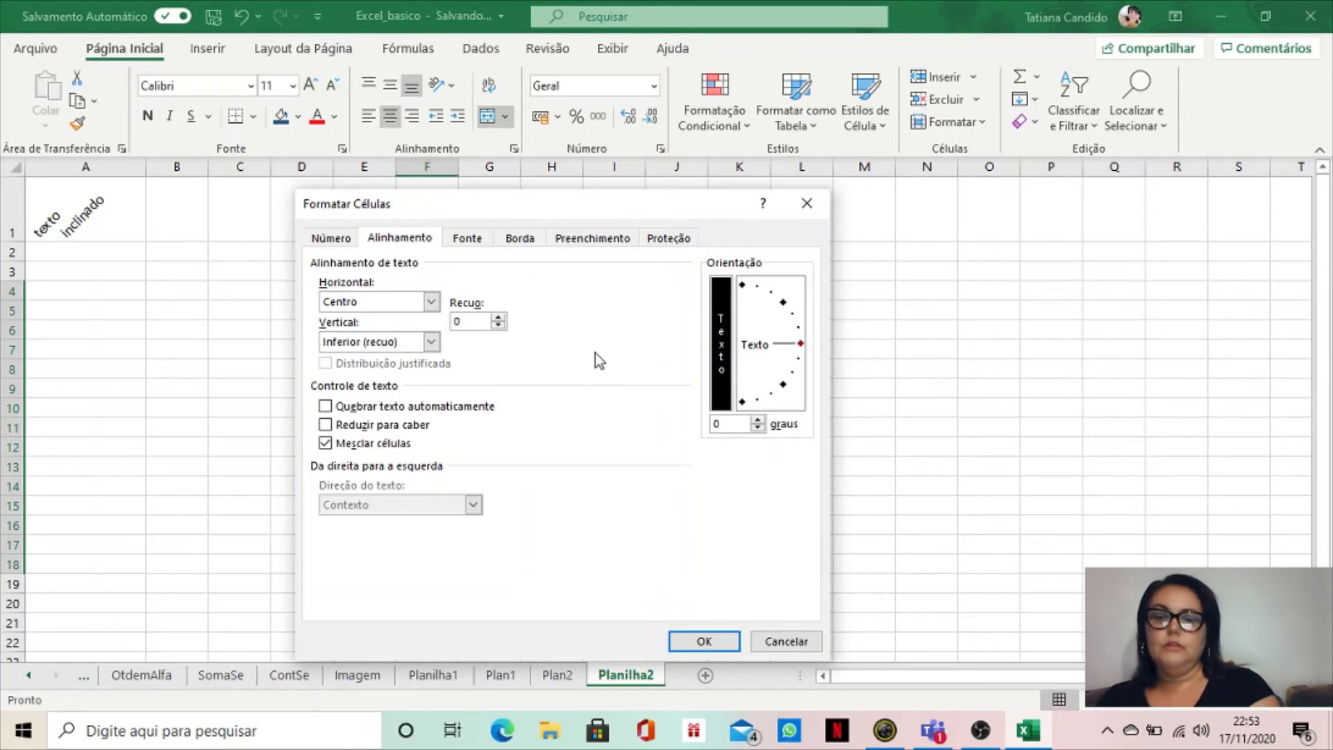
- Turn on text wrapping for the merged cell and center its text both horizontally and vertically
click(326, 406)
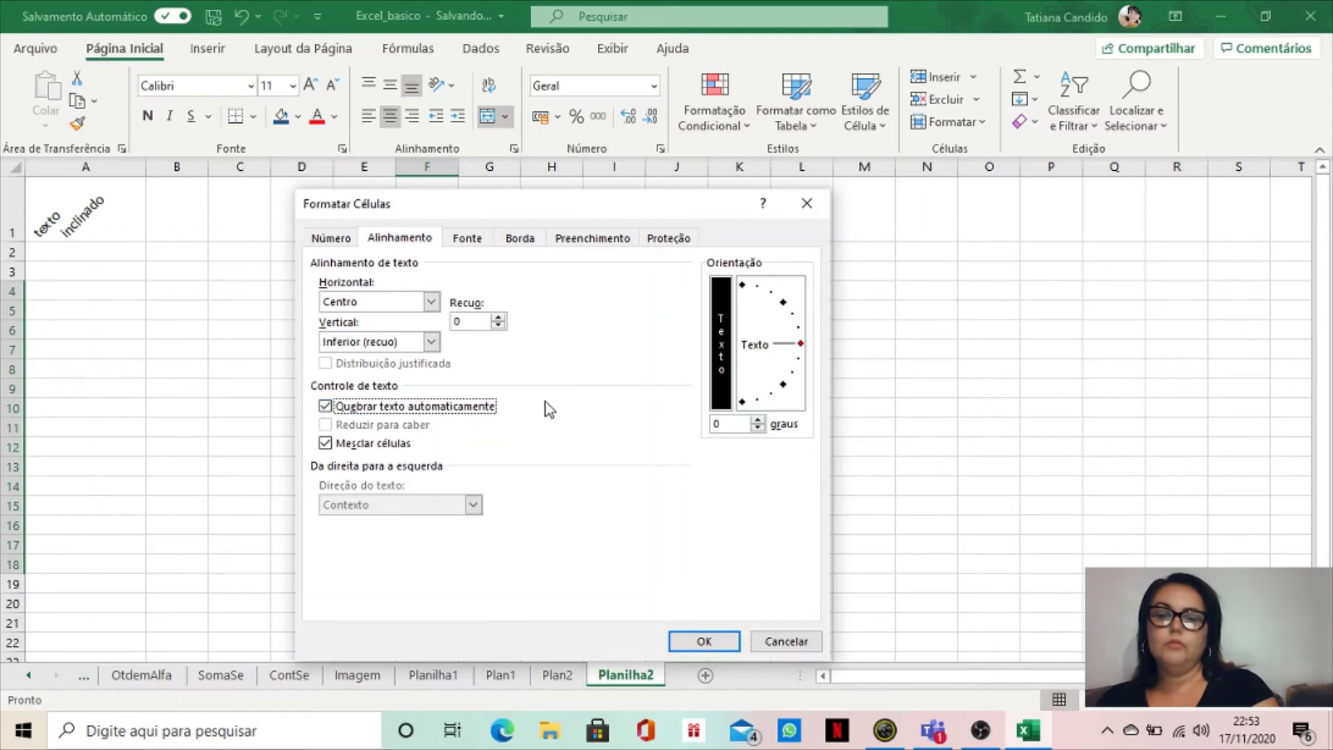
click(429, 305)
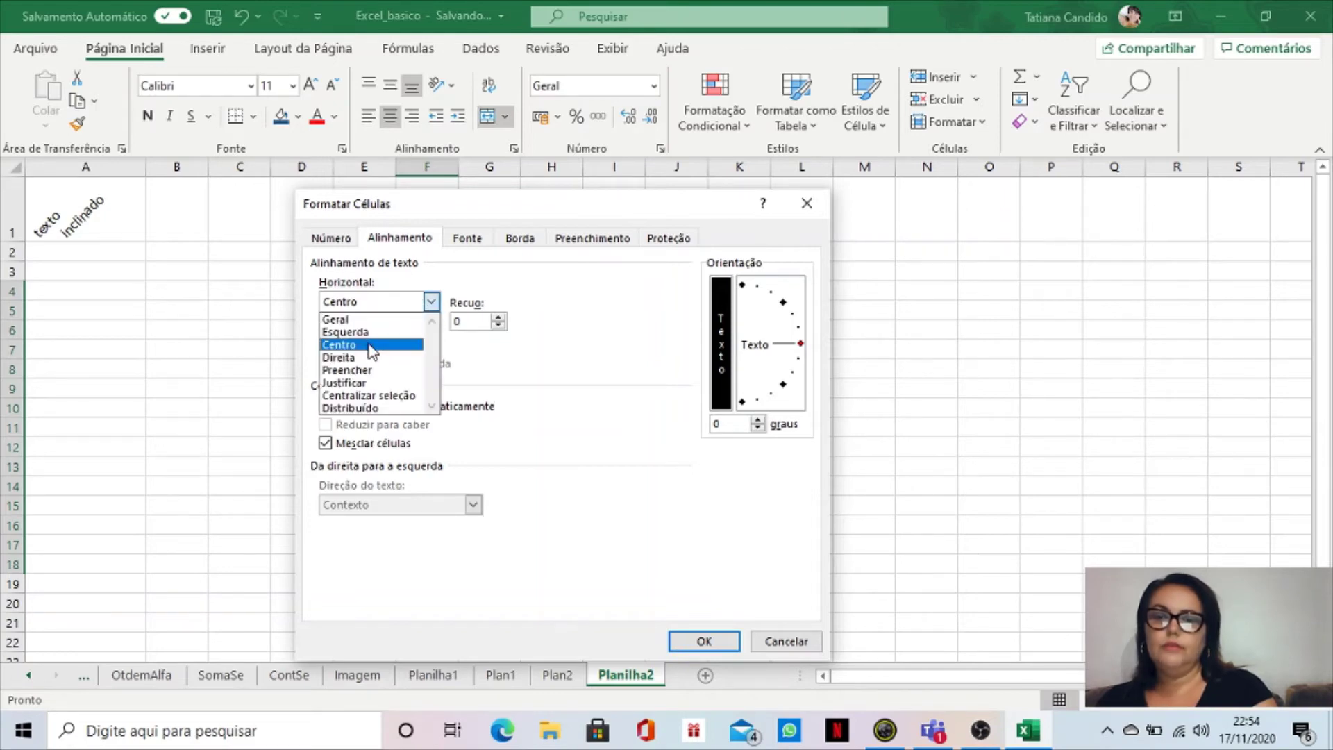
click(369, 344)
click(431, 341)
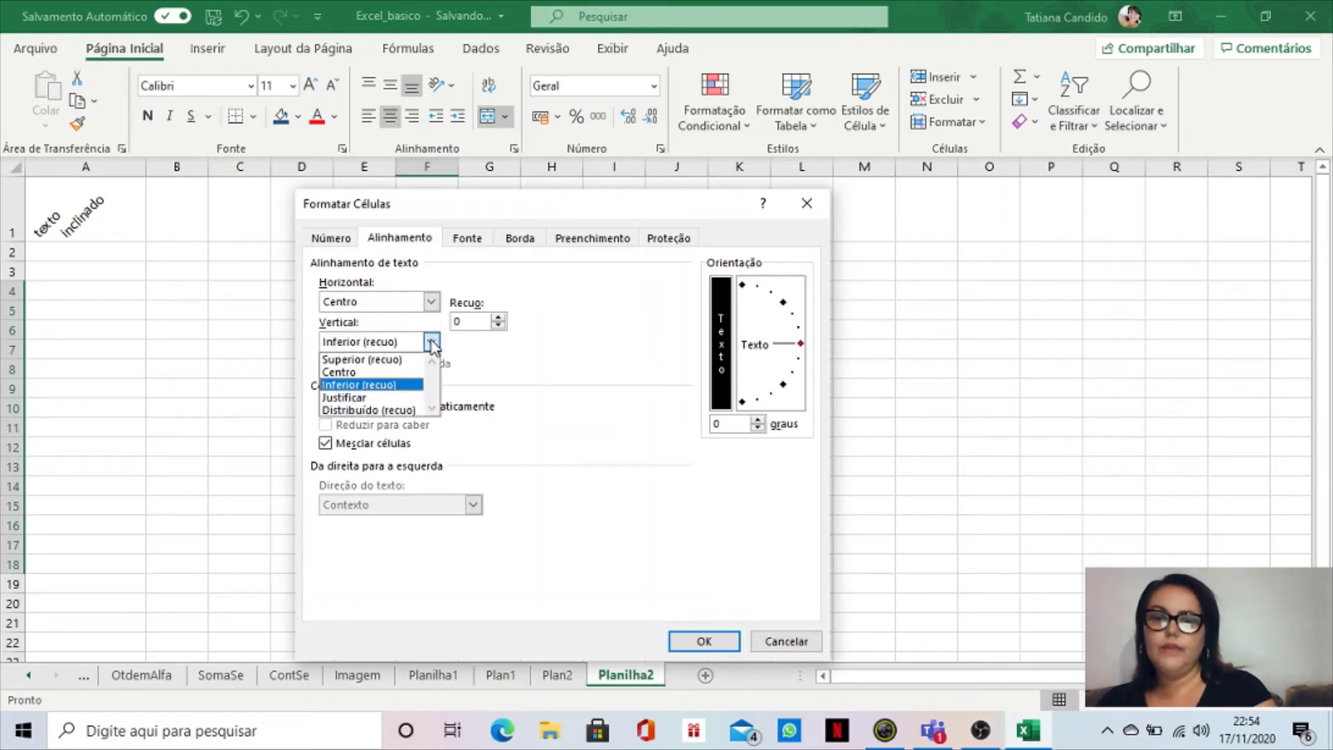
click(353, 373)
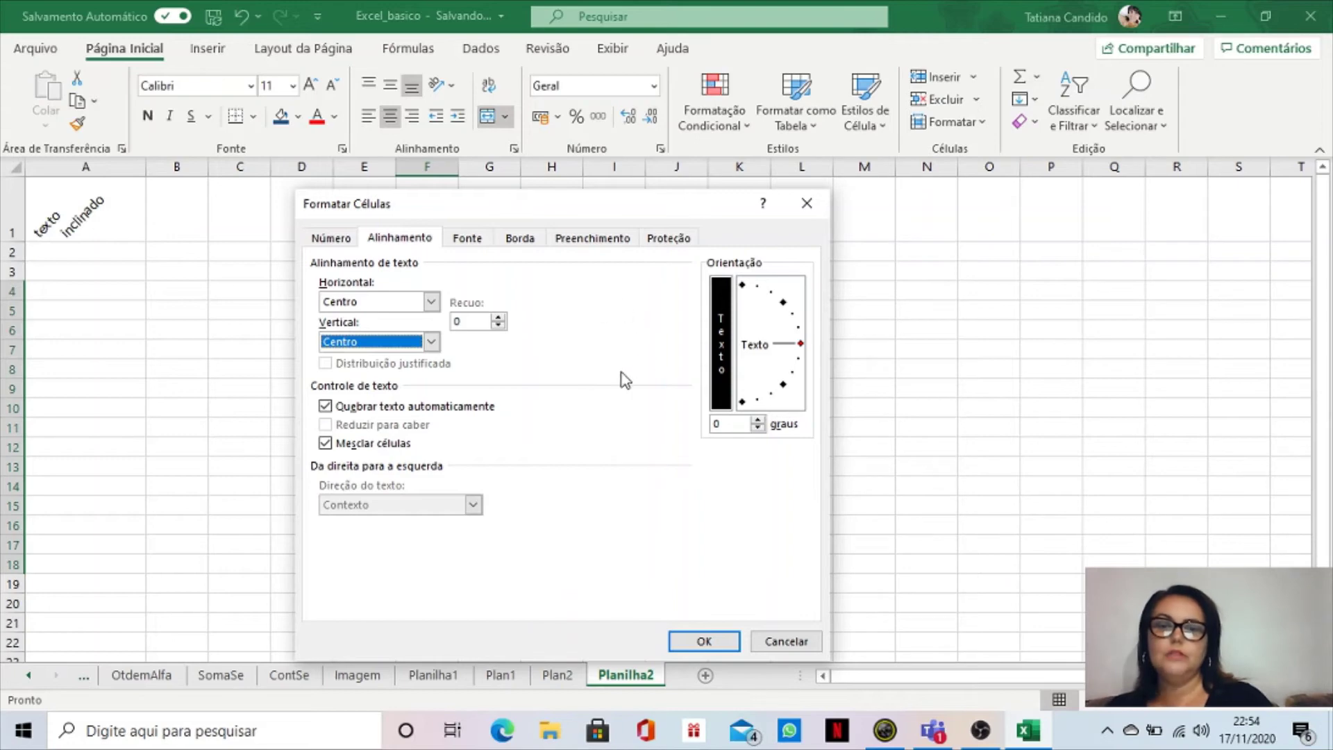
click(704, 641)
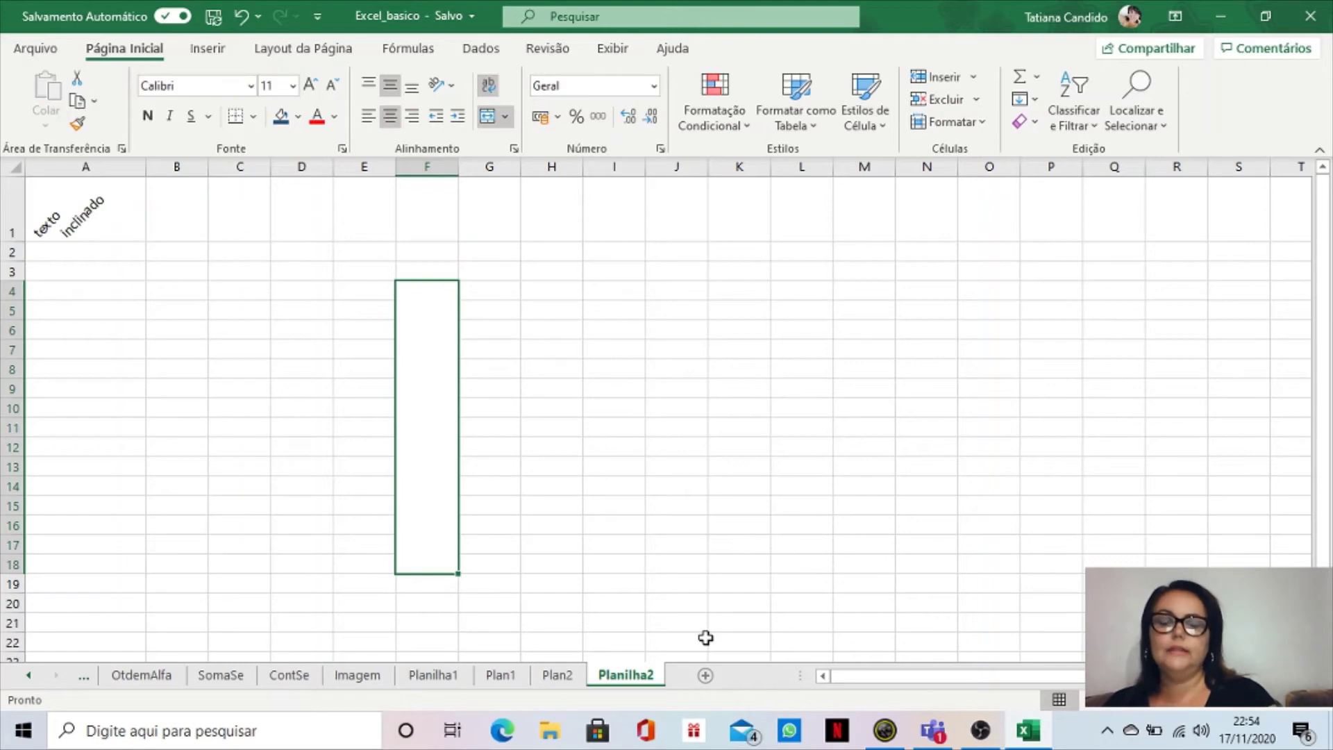
- Enter "Texto vertical" in the merged cell F4:F18
text(Te)
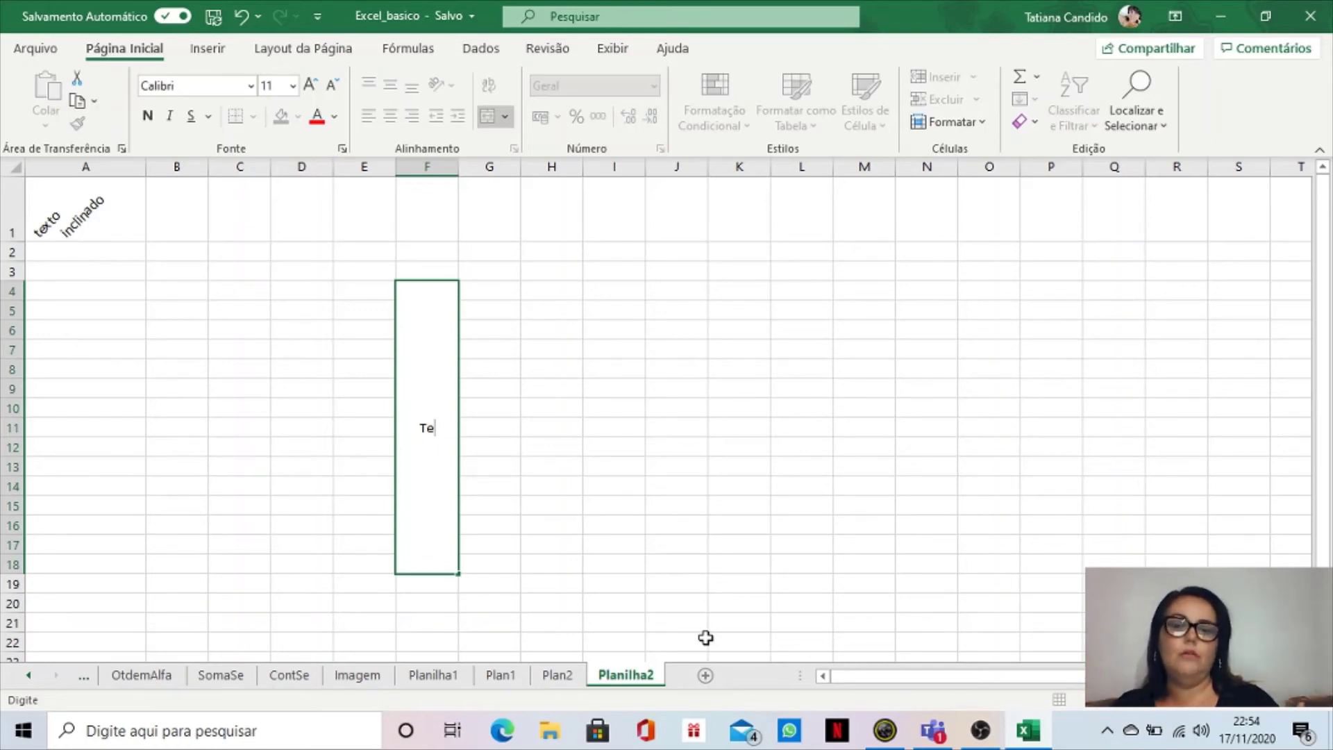
text(x)
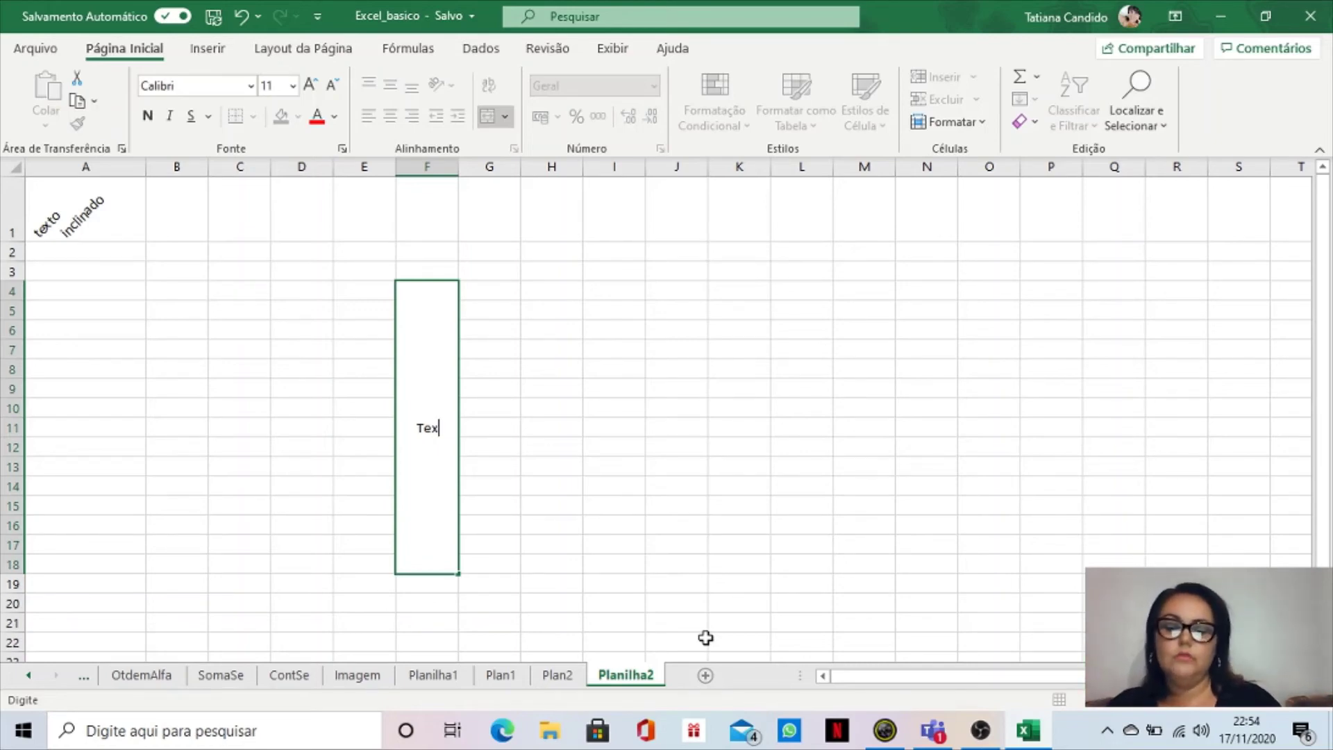
text(to veri)
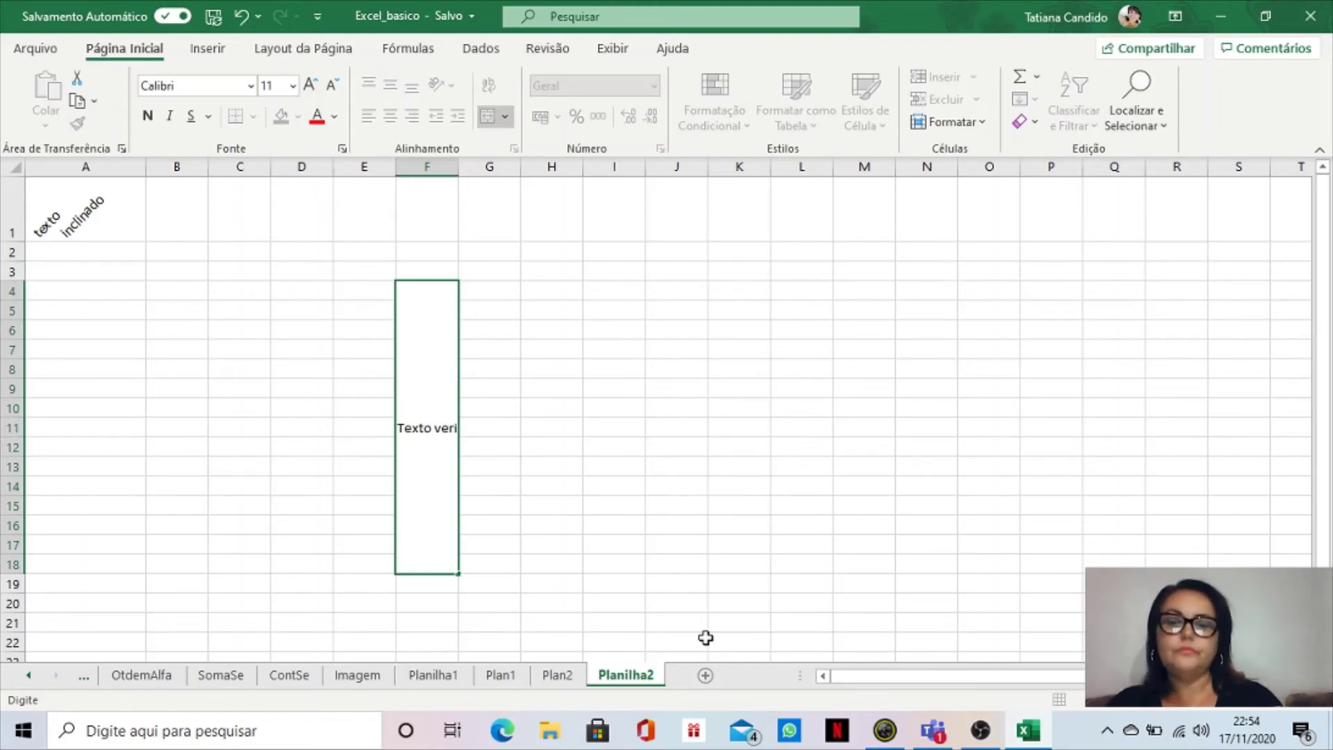
key(BackSpace)
text(tical)
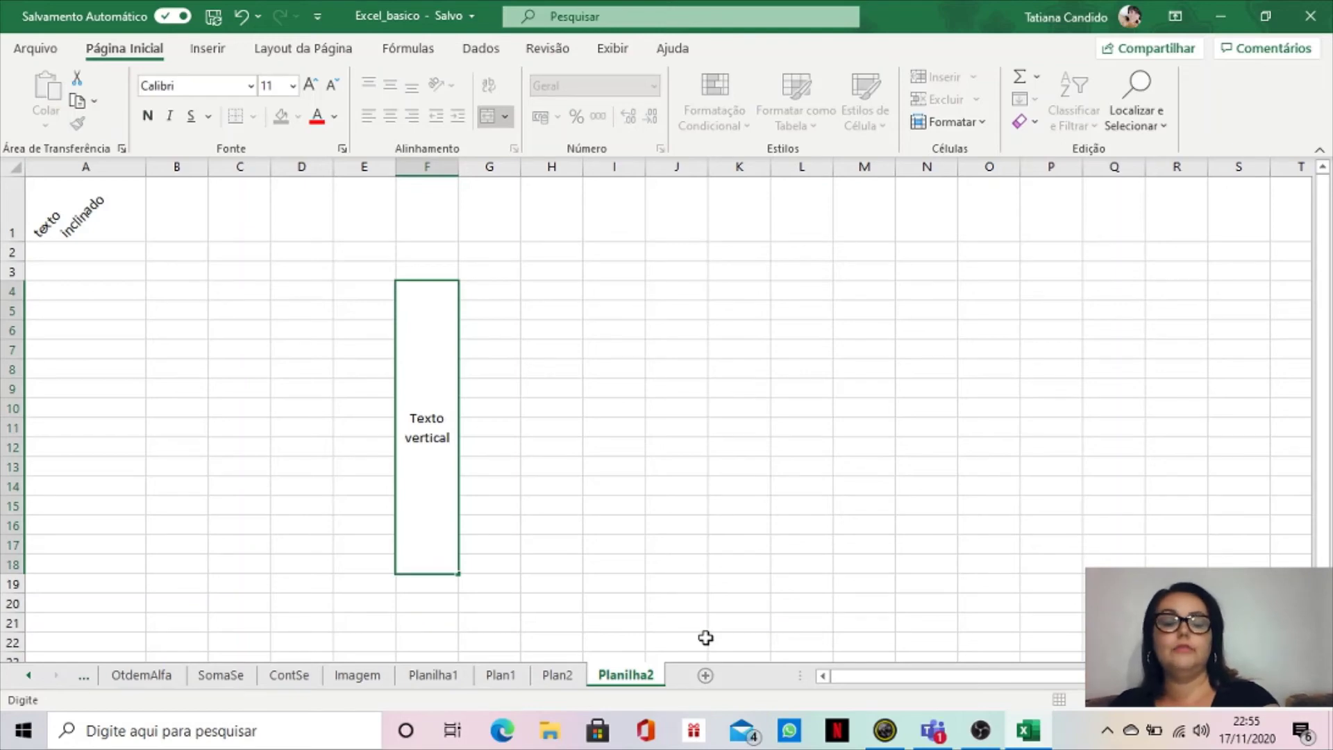
key(Return)
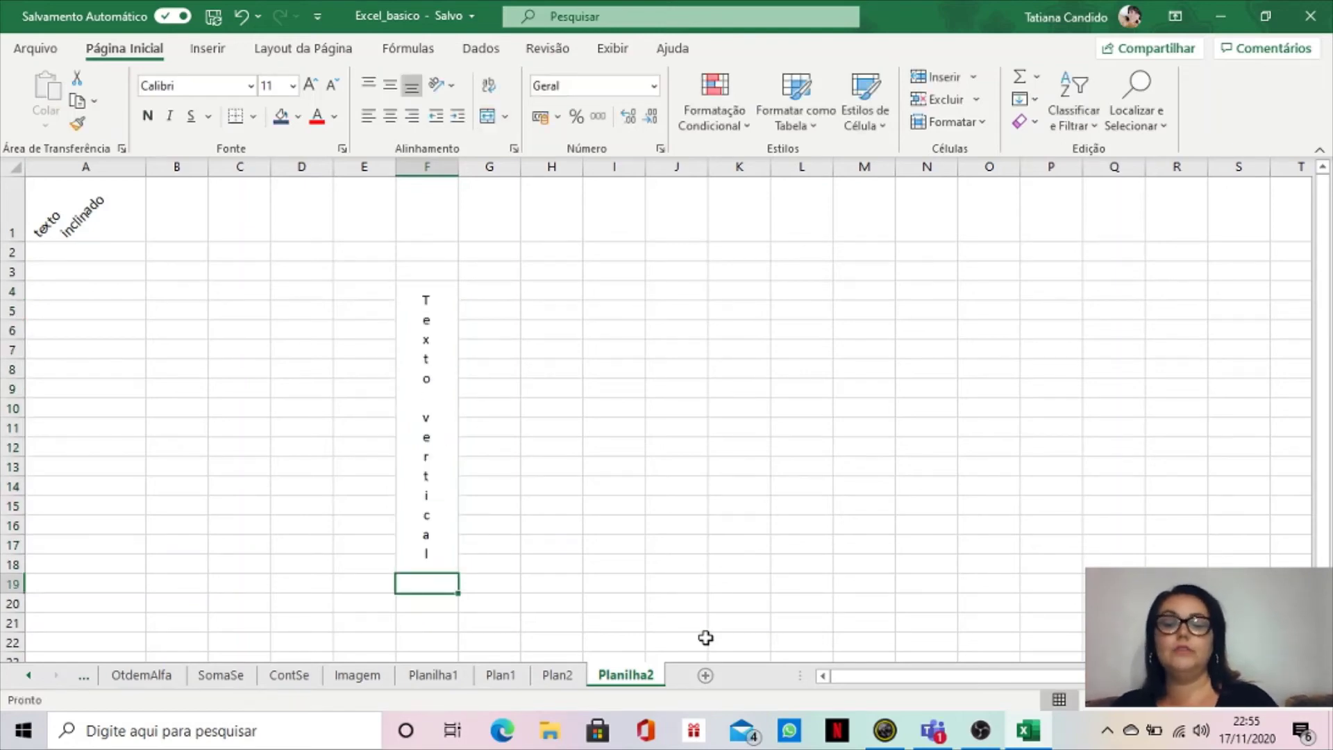
click(757, 482)
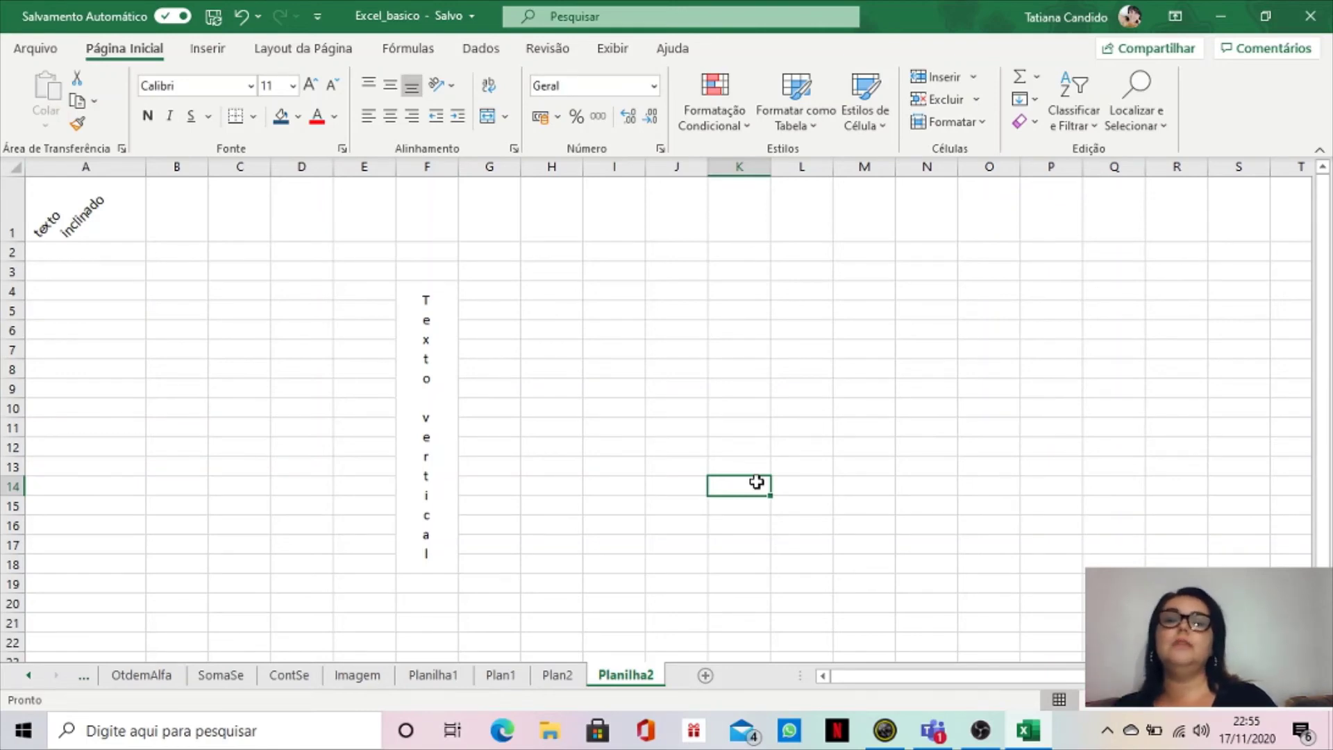
- Format the vertical text in the merged cell as Arial Black, size 16
click(448, 391)
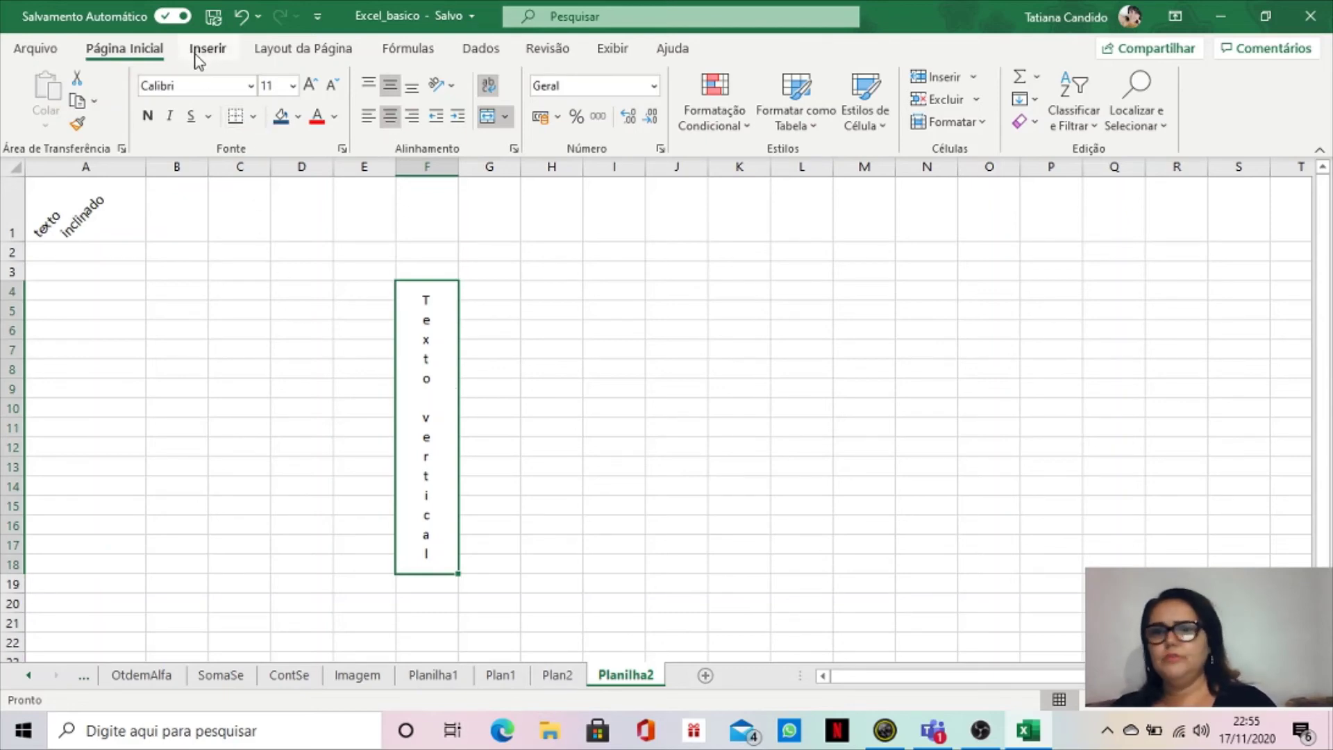
click(251, 84)
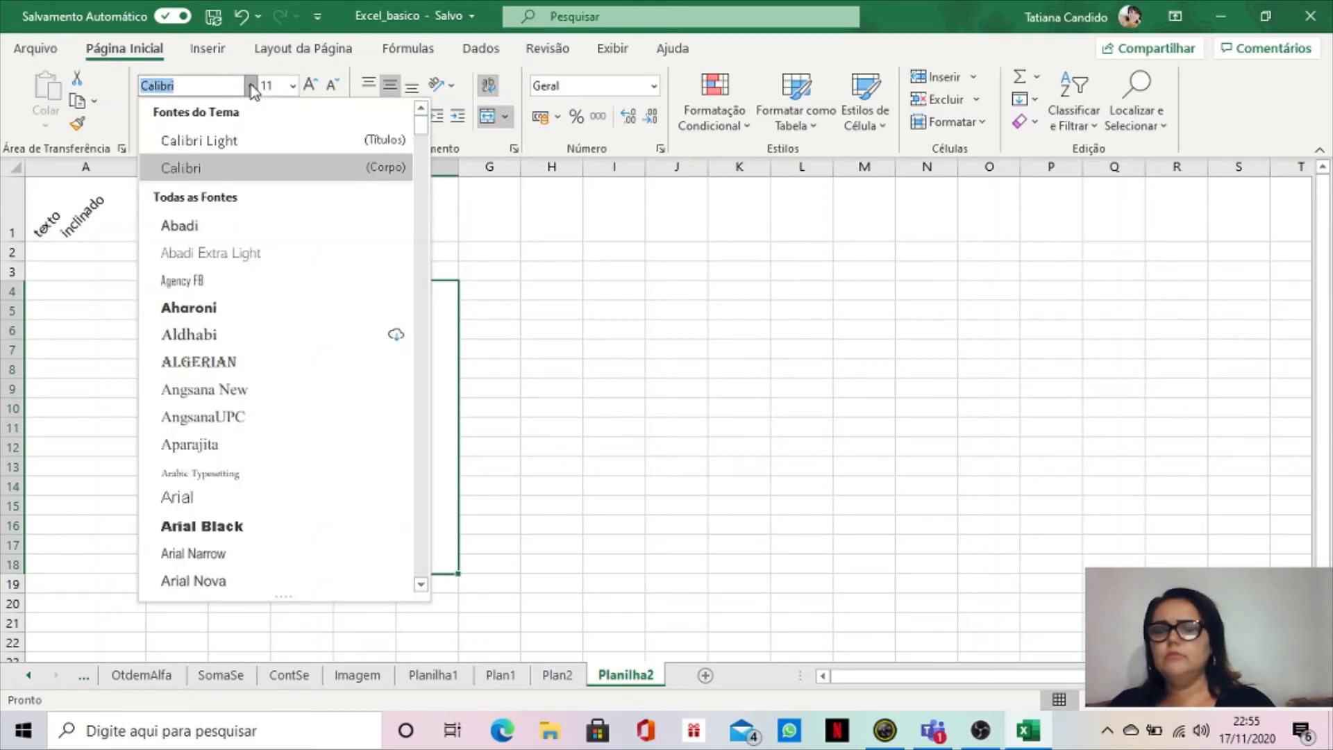
click(199, 528)
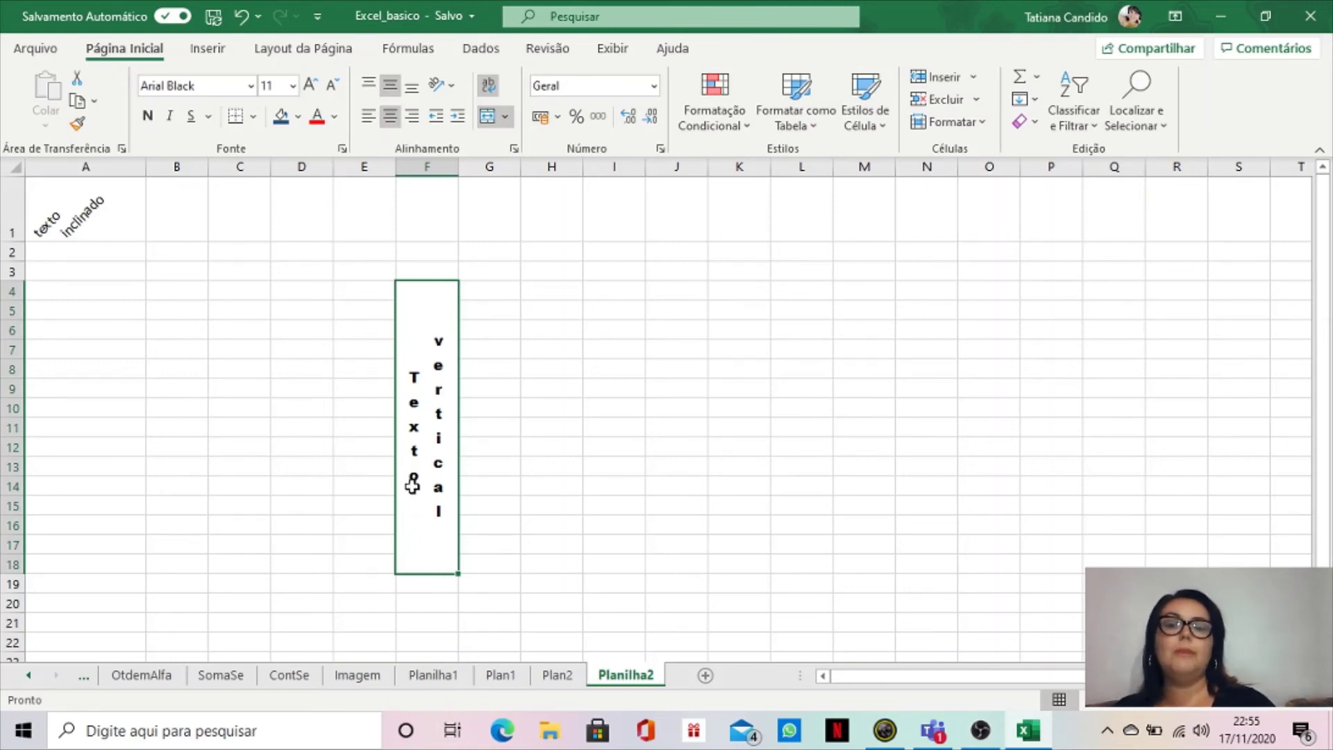
click(312, 86)
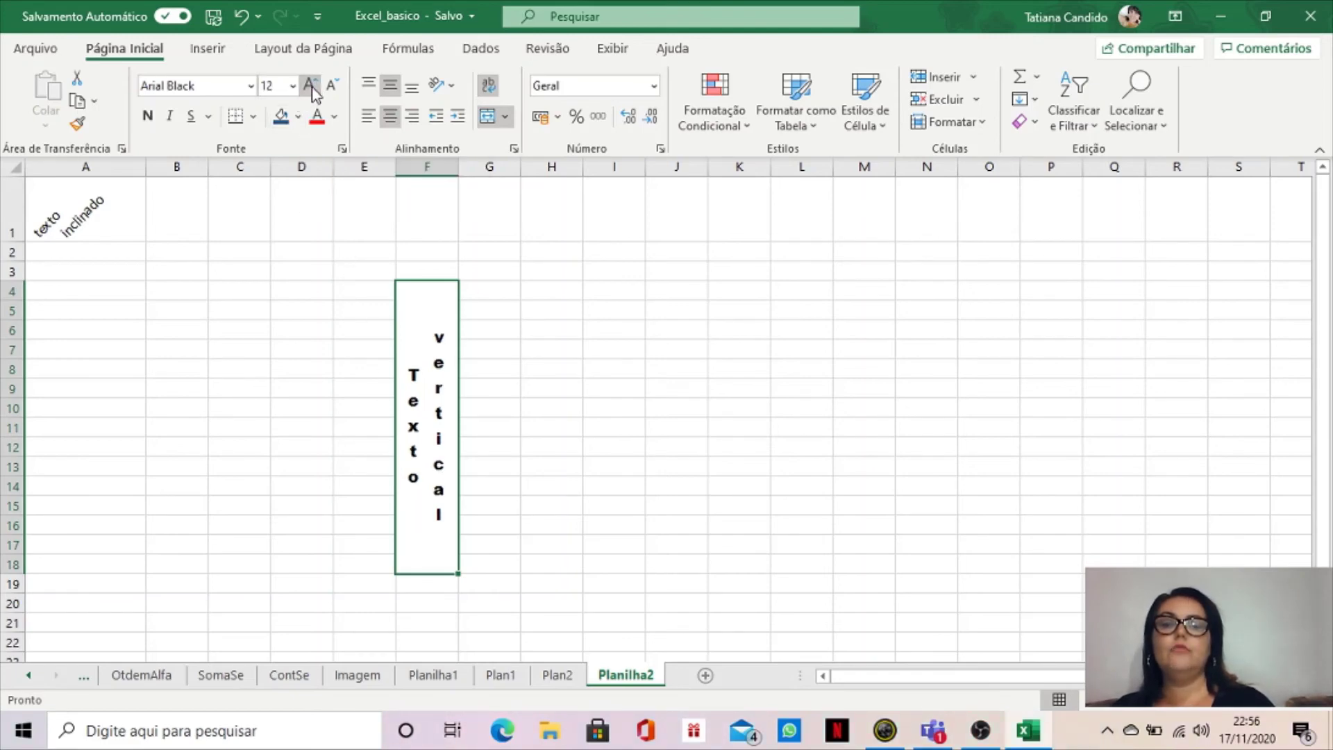
click(311, 86)
click(311, 86)
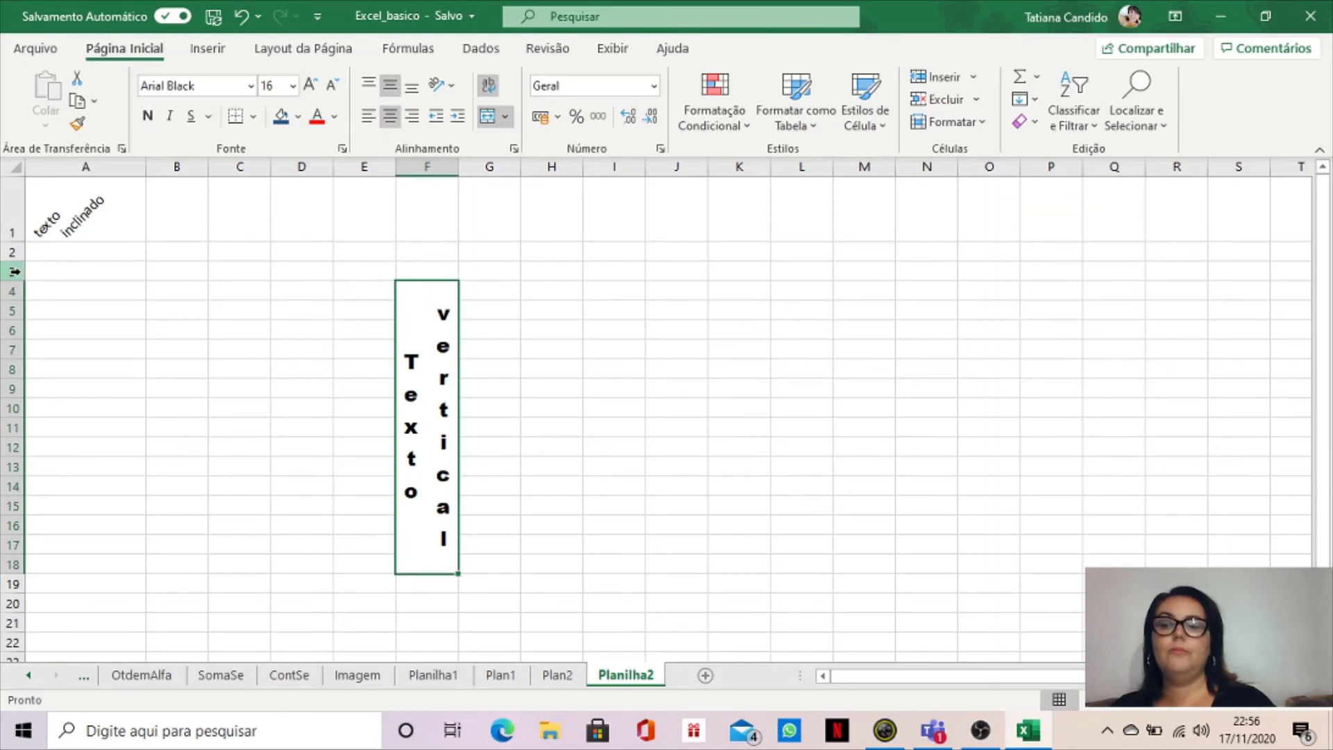
- Shrink row 1, collapse rows 2 and 3, and enlarge rows 13, 17 and 18 so the vertical text fits in one column of letters
drag(18, 283, 16, 199)
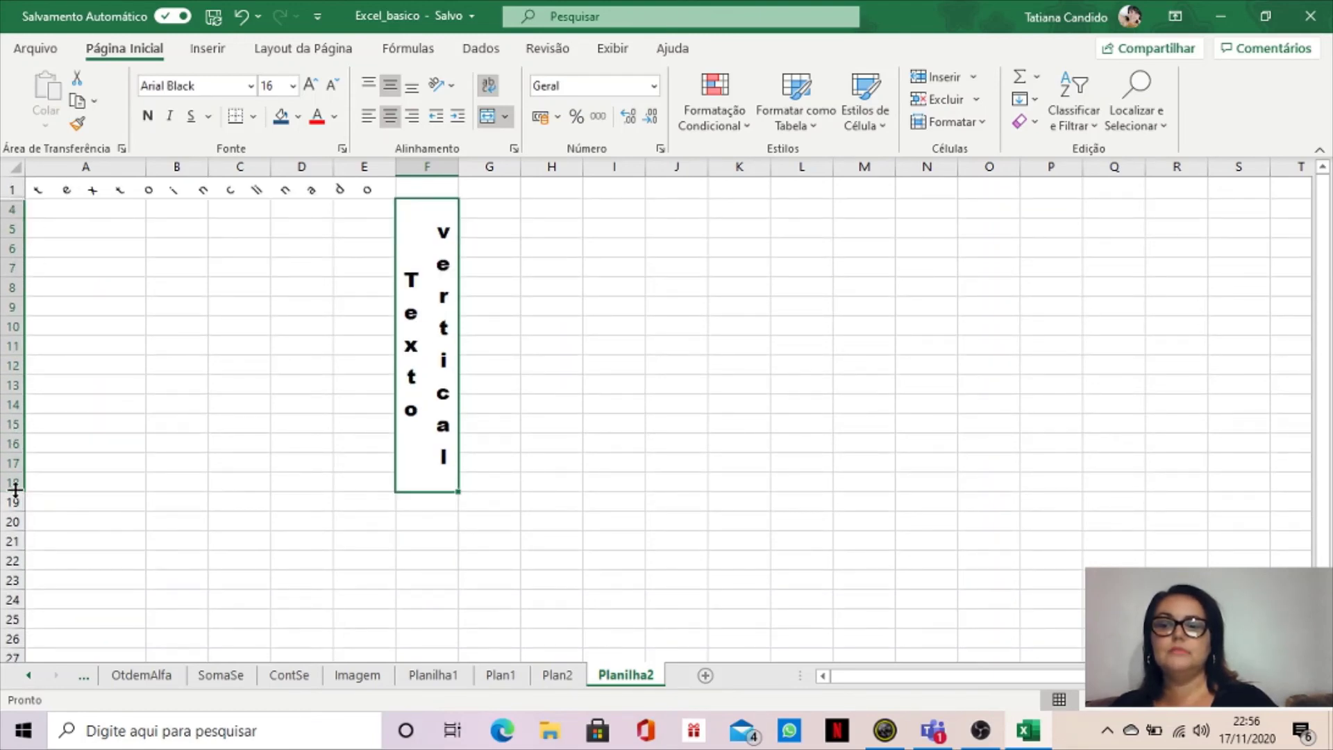
drag(17, 491, 17, 589)
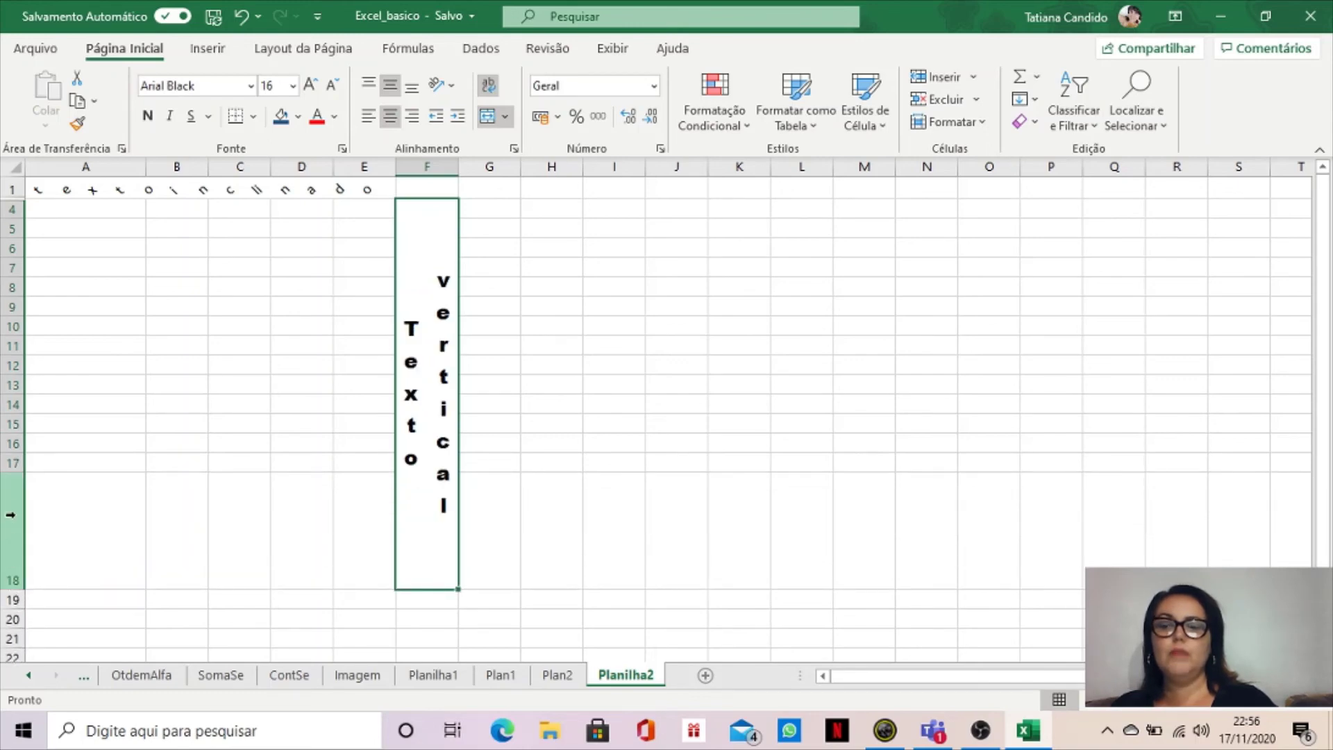
drag(17, 471, 14, 527)
drag(12, 394, 6, 488)
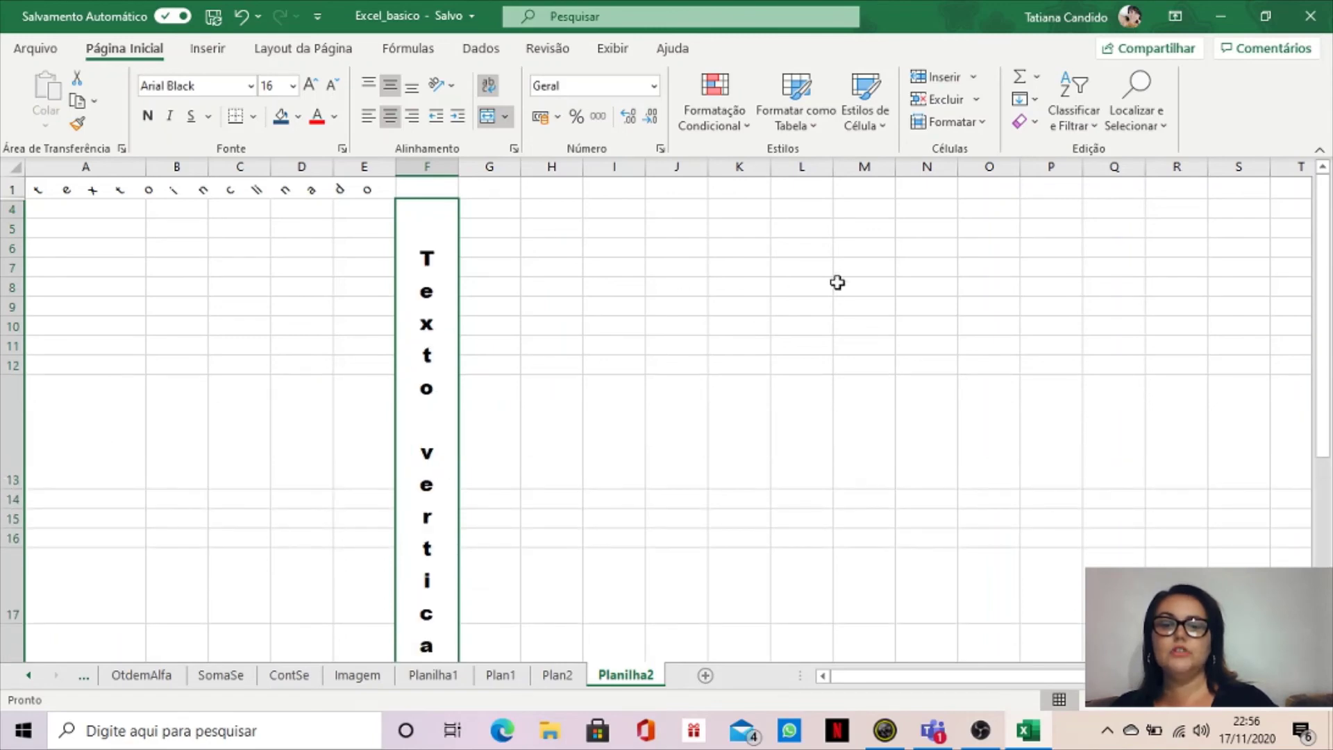
mouse_move(1326, 309)
mouse_down()
mouse_move(1318, 432)
mouse_move(1310, 329)
mouse_up()
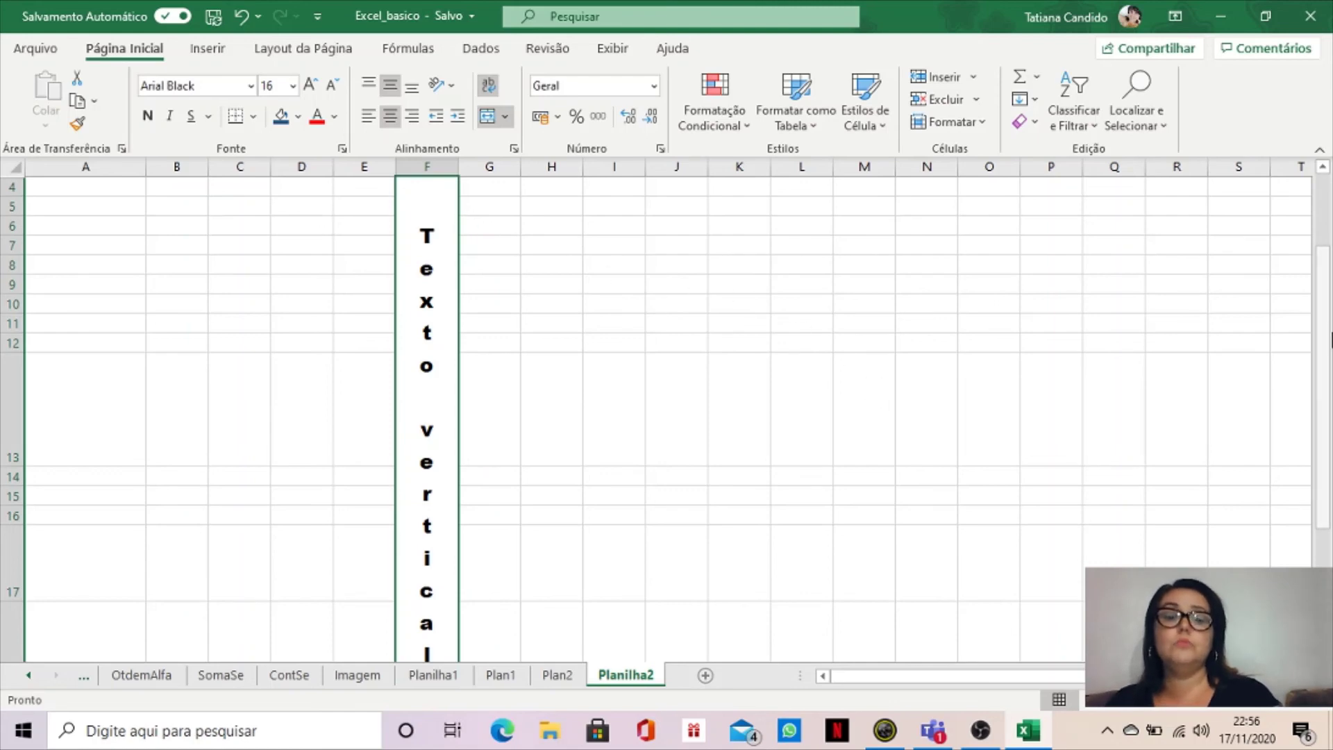
drag(1328, 353, 1328, 251)
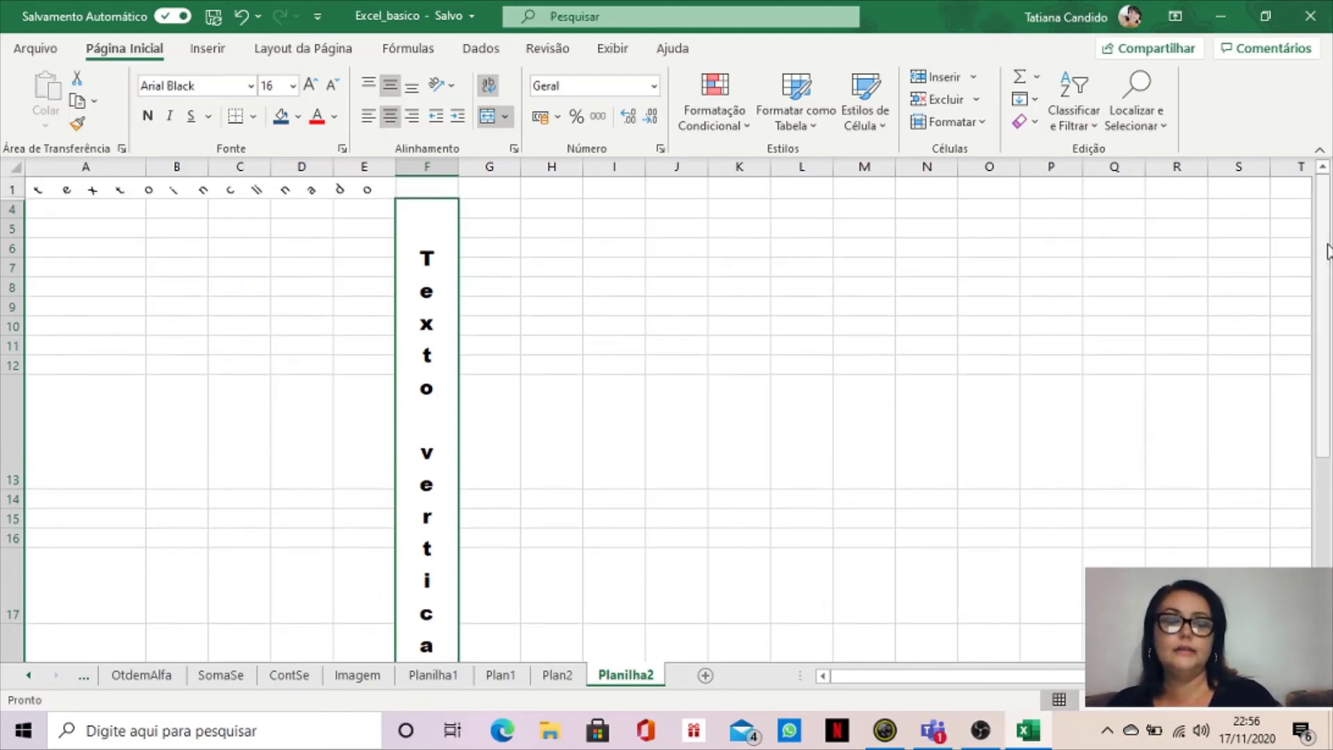
- Widen column A until the whole slanted text in row 1 fits inside it with some spare room
click(307, 189)
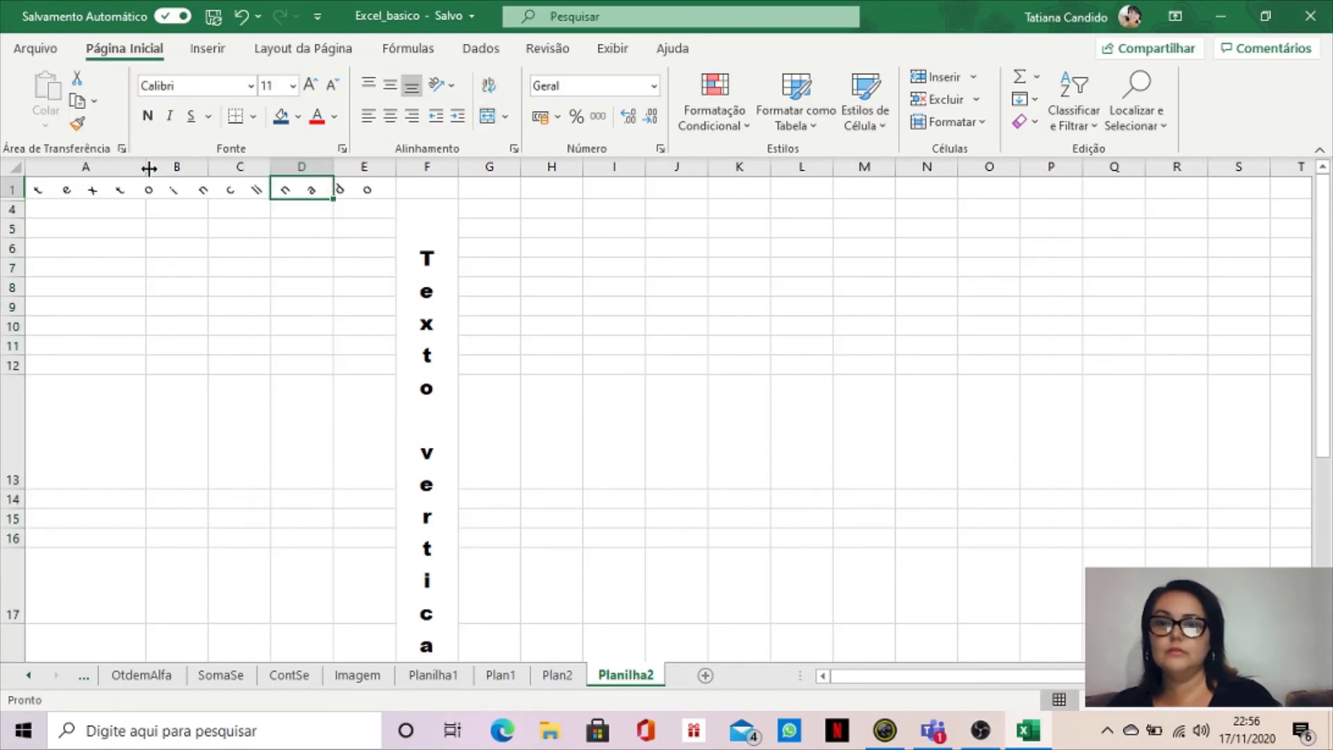
drag(149, 168, 406, 176)
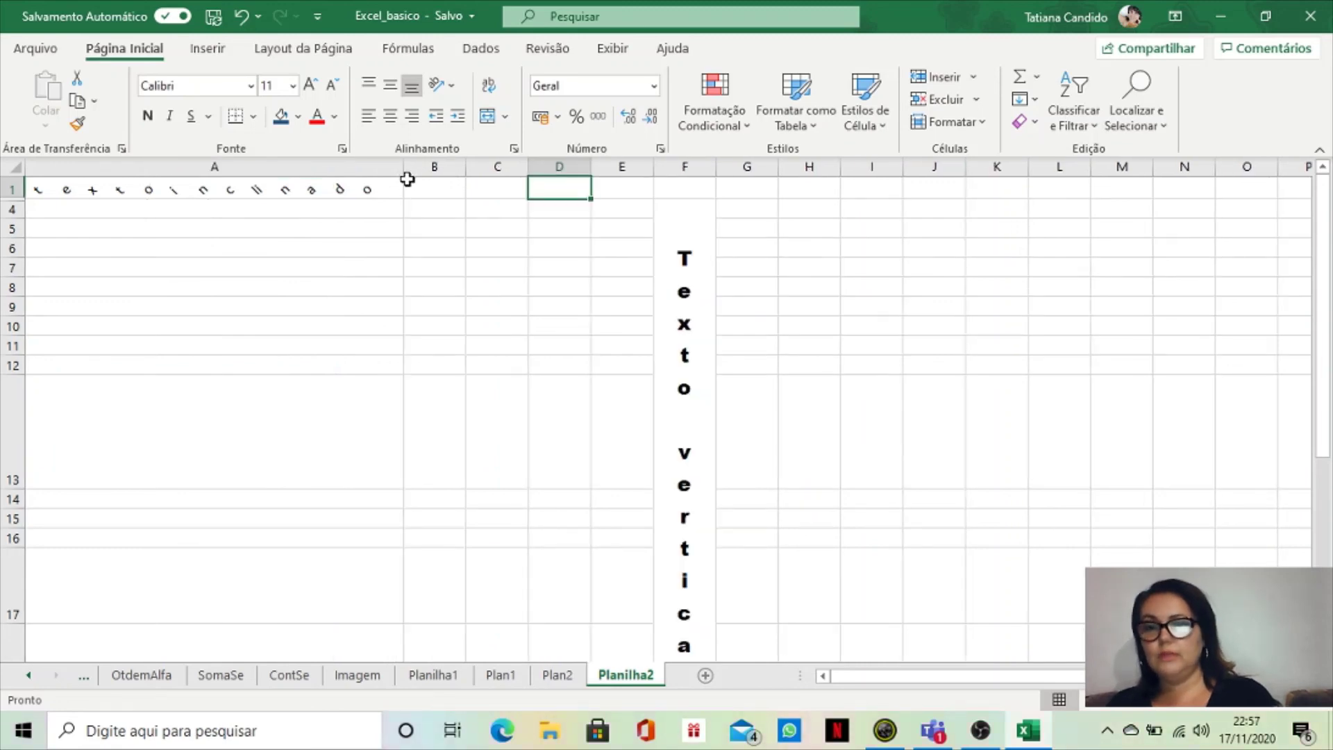
drag(400, 168, 427, 173)
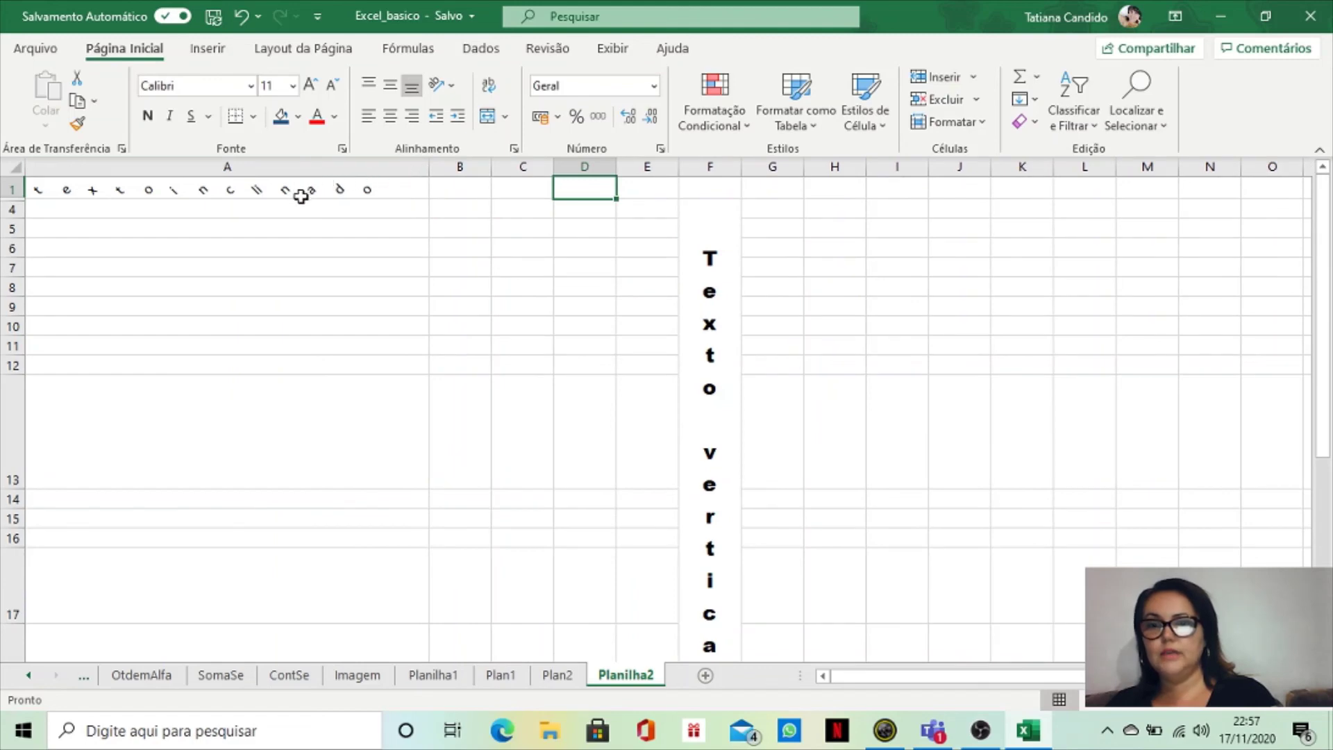
- Review the text orientation options for the slanted text in A1 and the alignment settings in Format Cells for A6
click(179, 194)
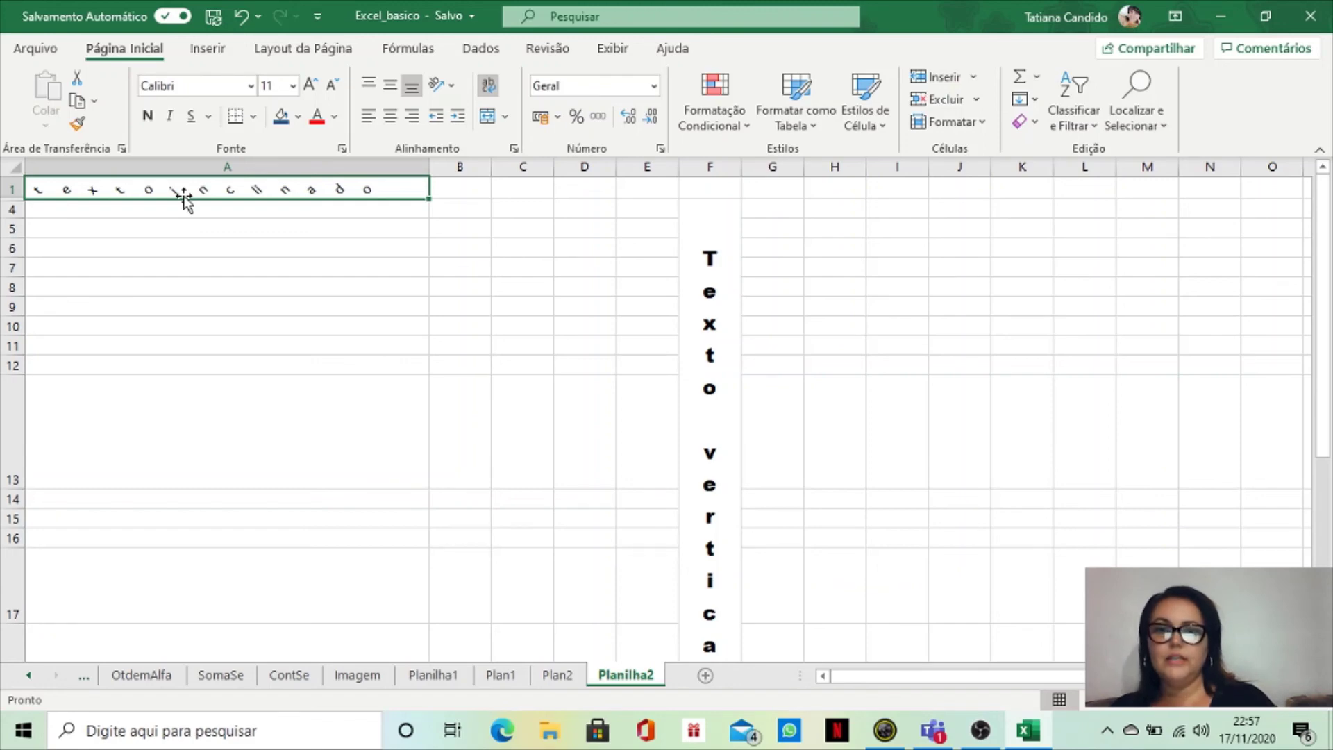
click(451, 89)
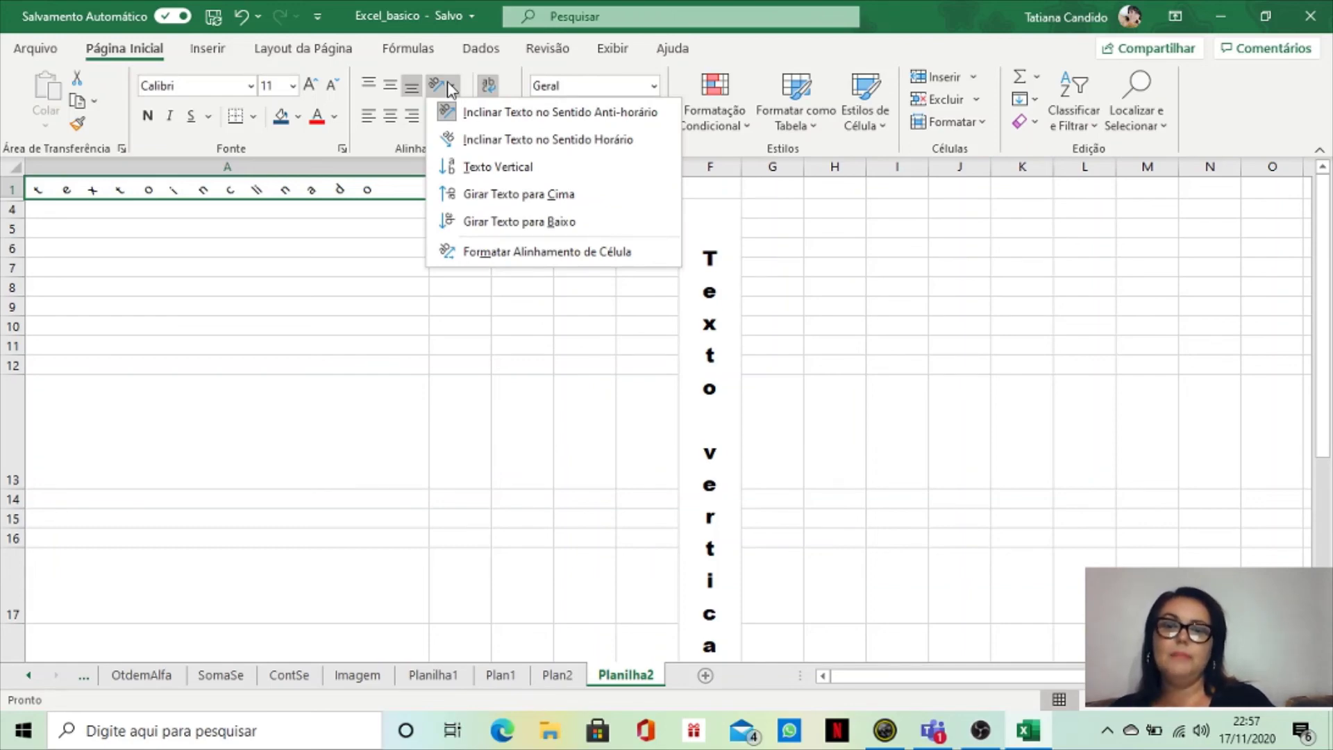
click(481, 432)
click(245, 255)
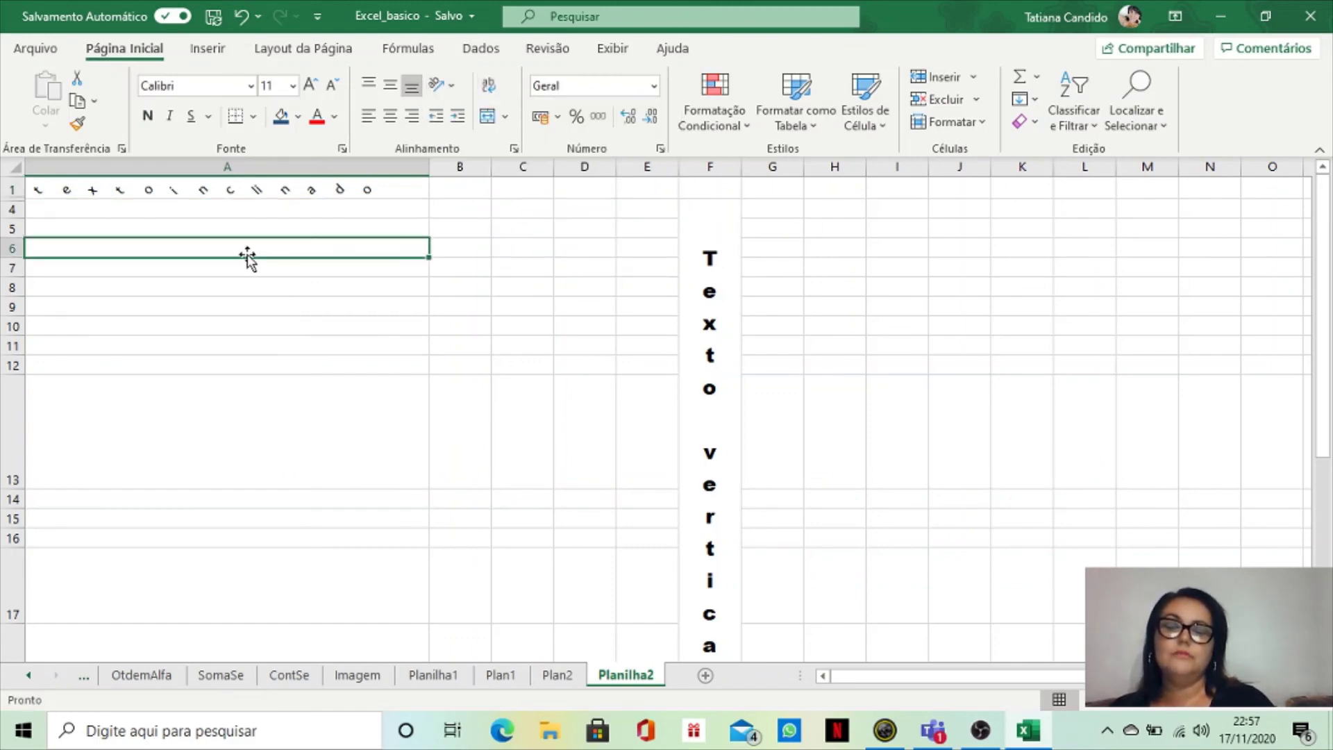
right_click(253, 244)
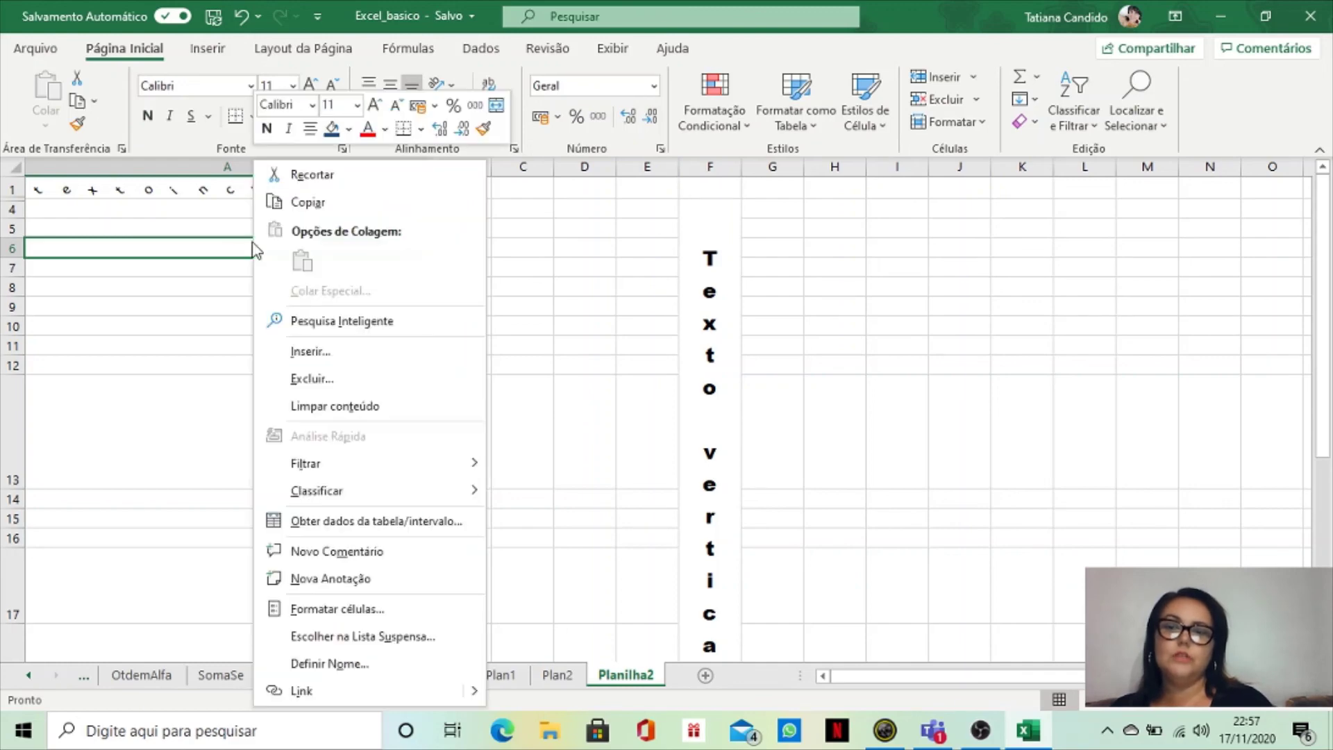
click(351, 611)
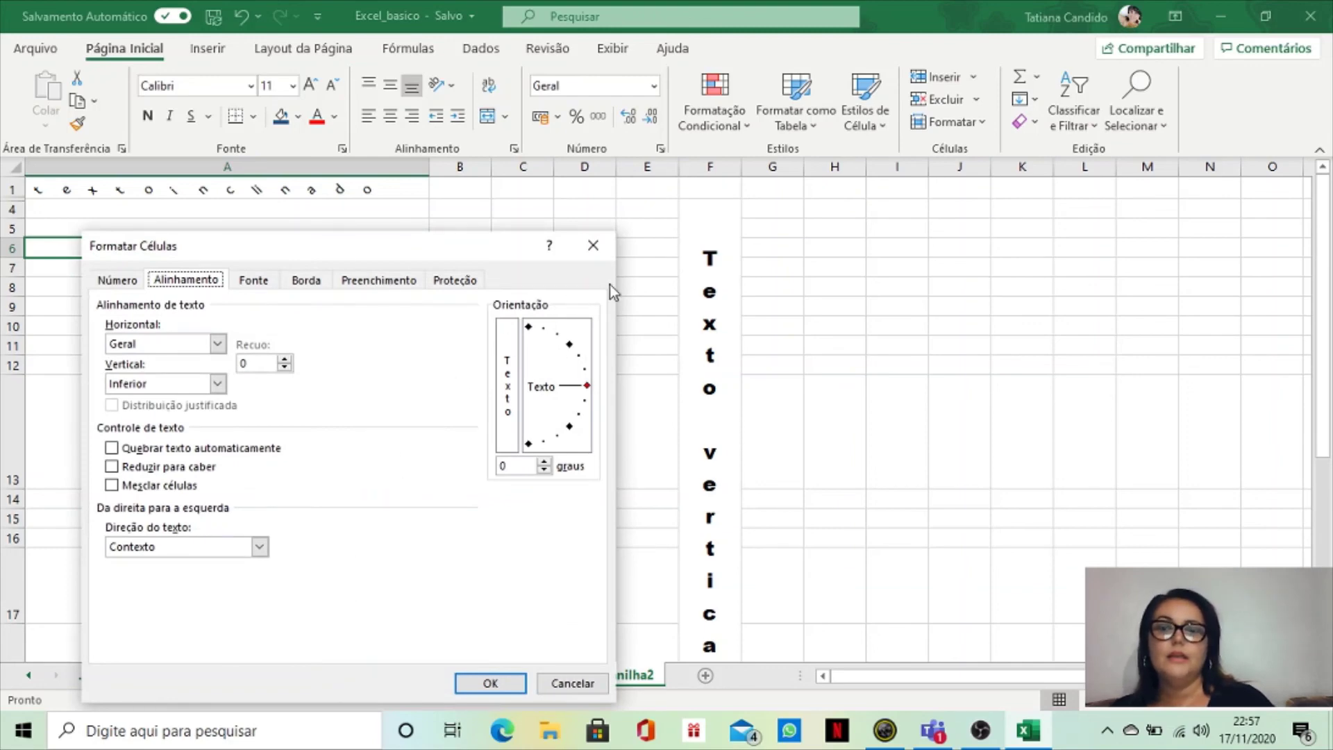
click(591, 246)
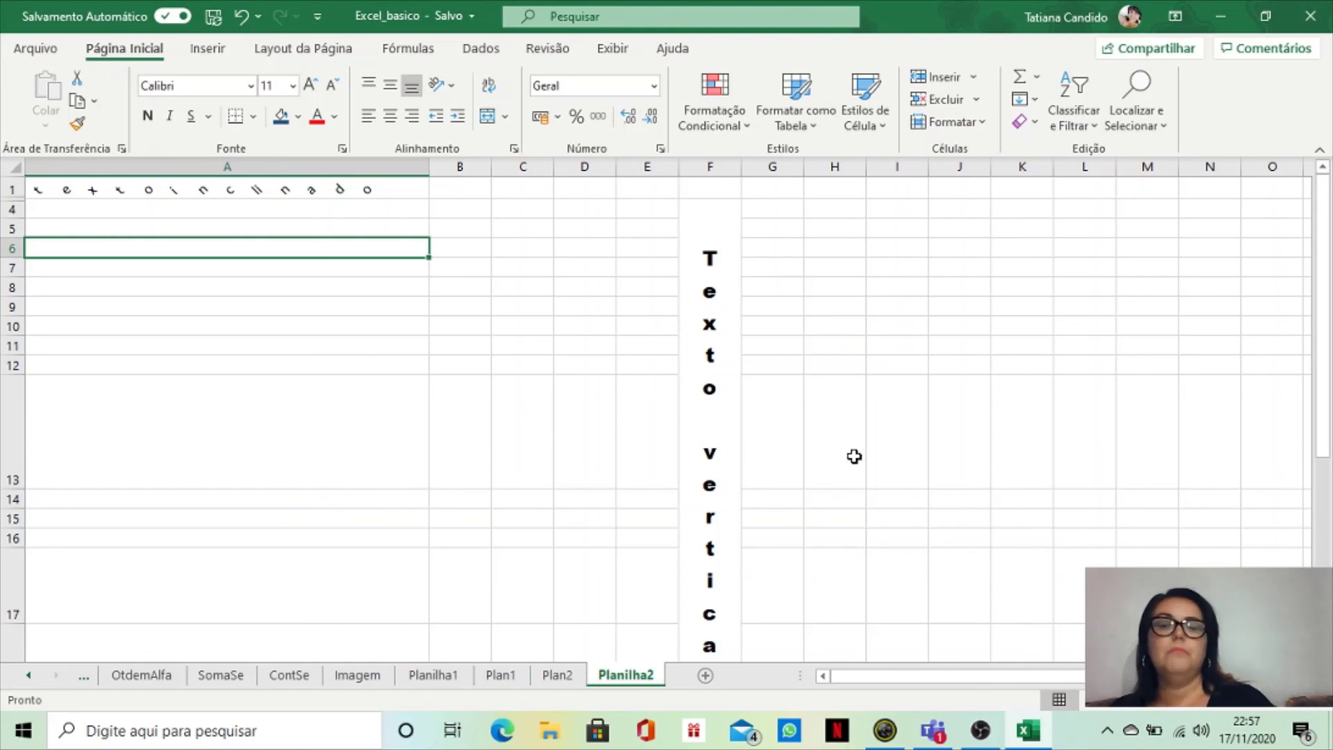
click(1108, 742)
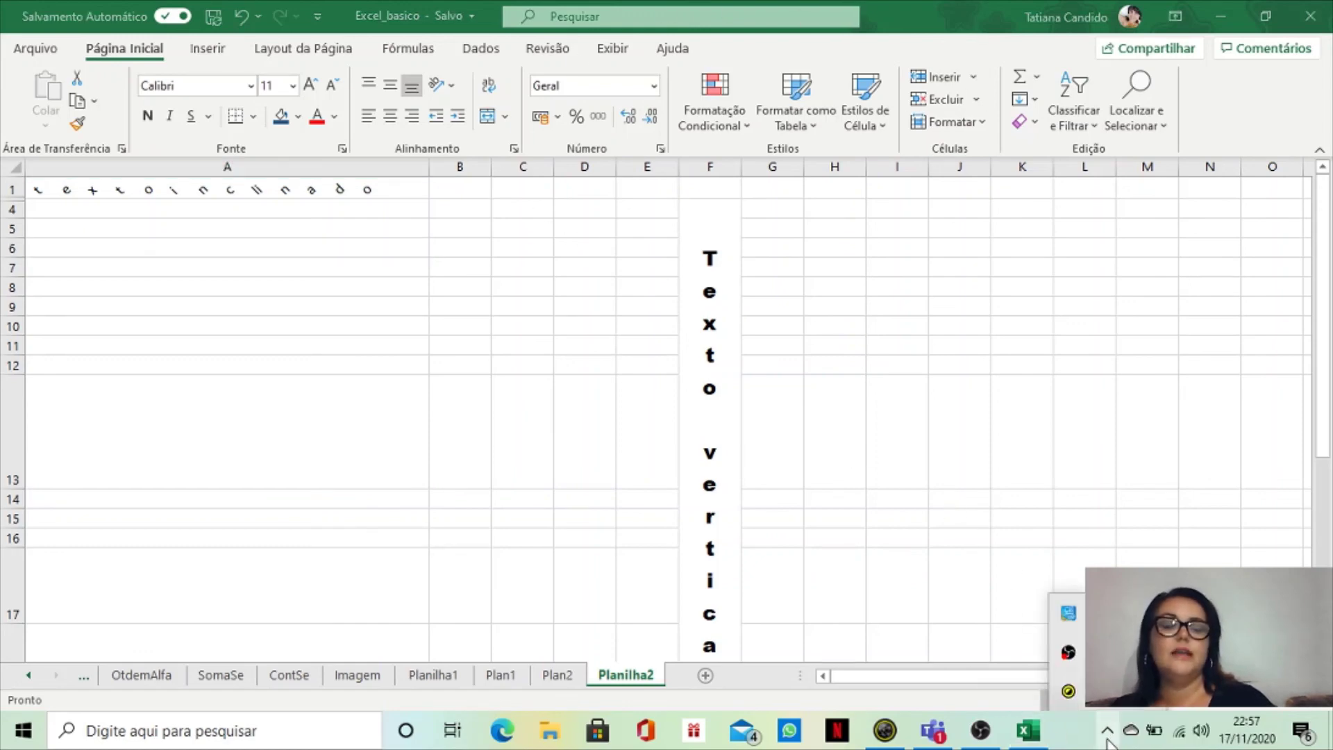